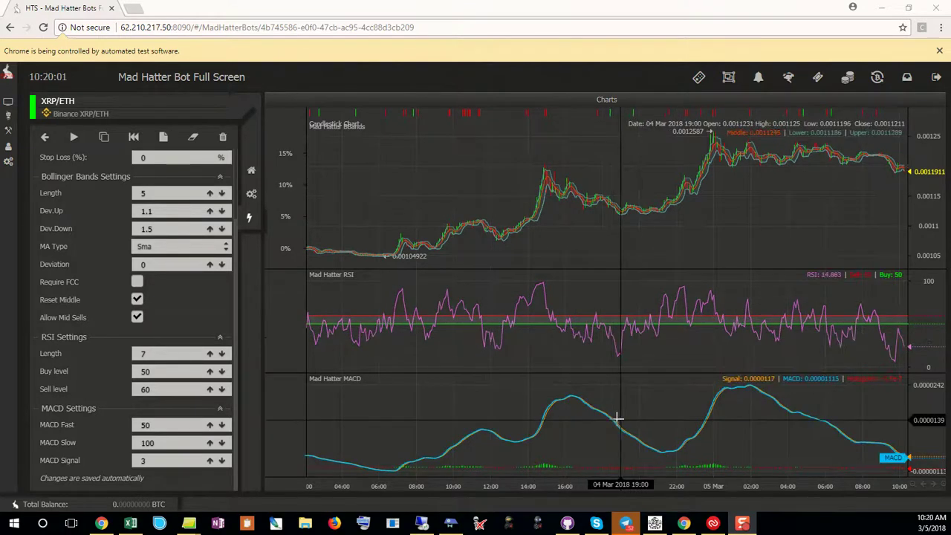
Change the MACD Signal value from 3 to 5, giving MACD 50/100/5.
scroll(616, 419, up, 5)
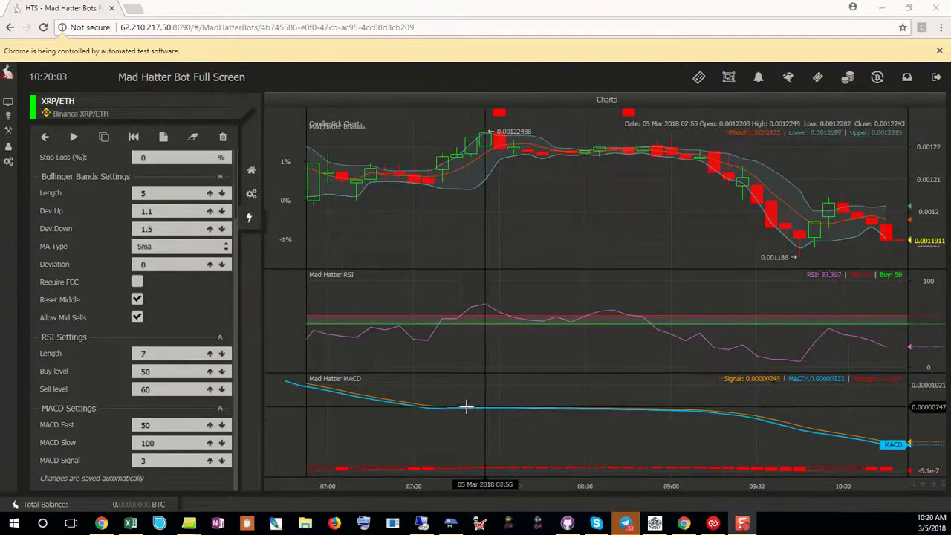
scroll(478, 397, down, 2)
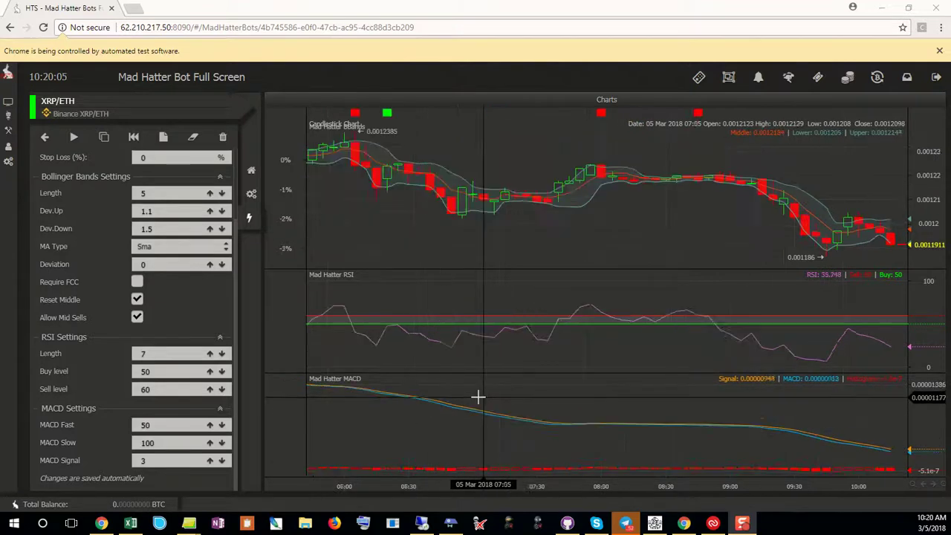
scroll(478, 397, down, 2)
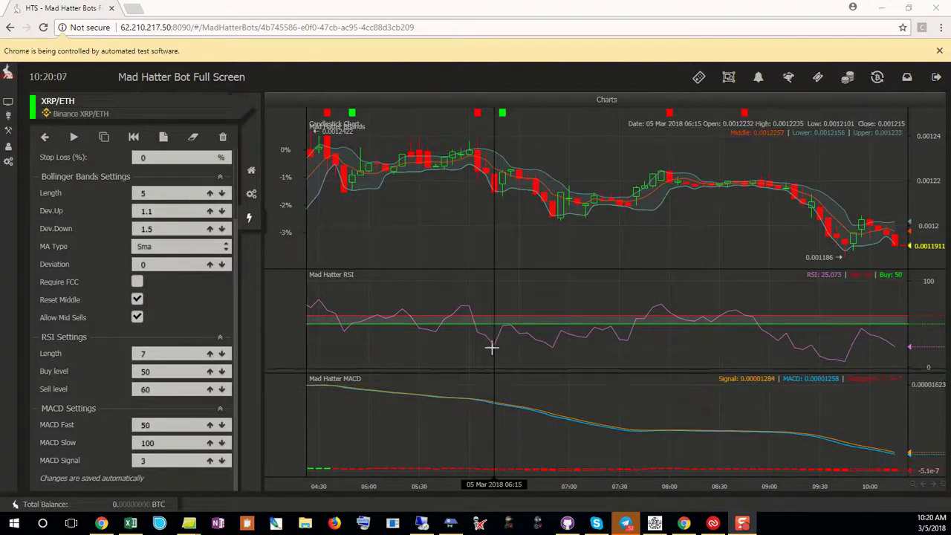
scroll(482, 402, up, 2)
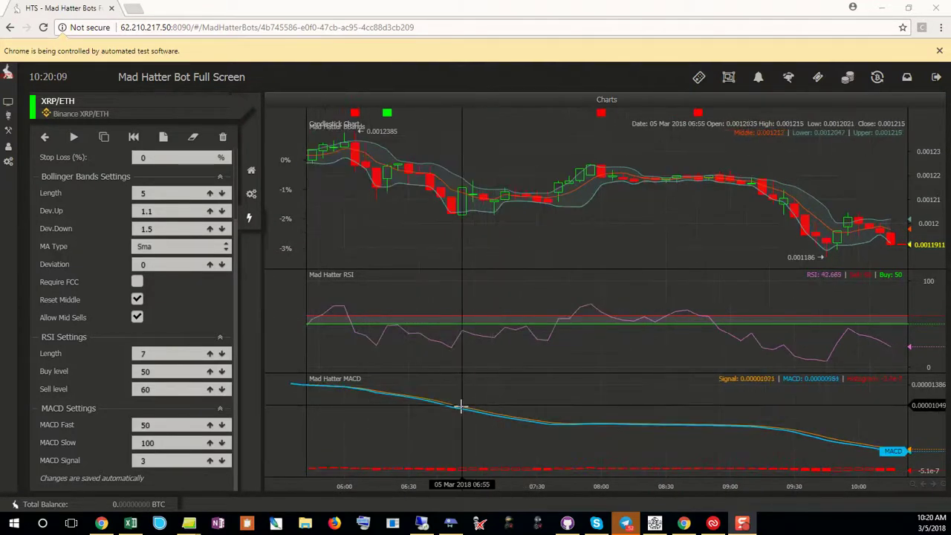
scroll(490, 361, up, 3)
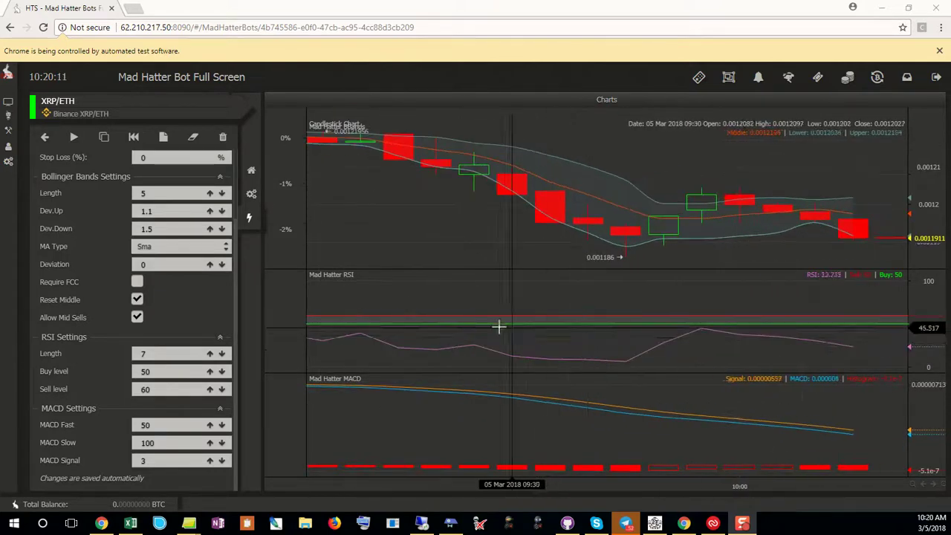
scroll(482, 328, down, 6)
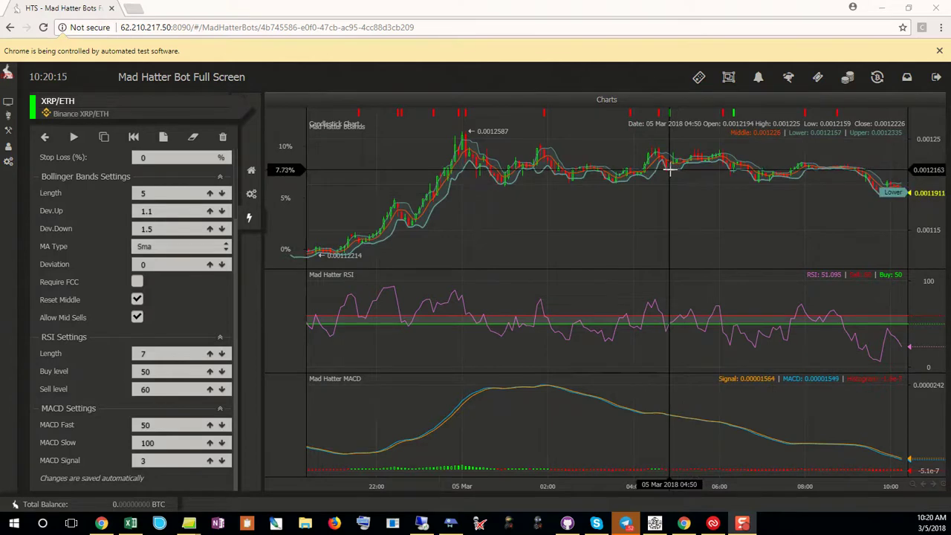
scroll(669, 169, down, 3)
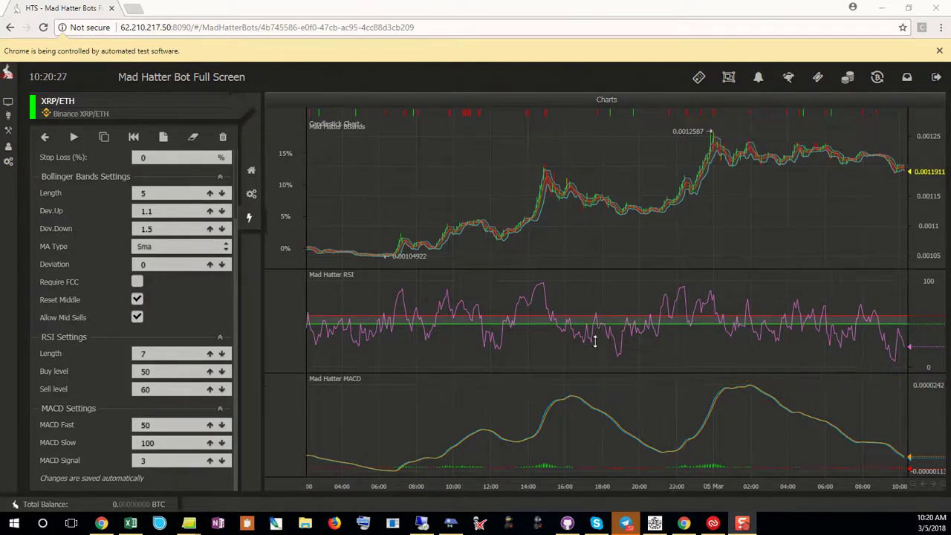
double_click(153, 354)
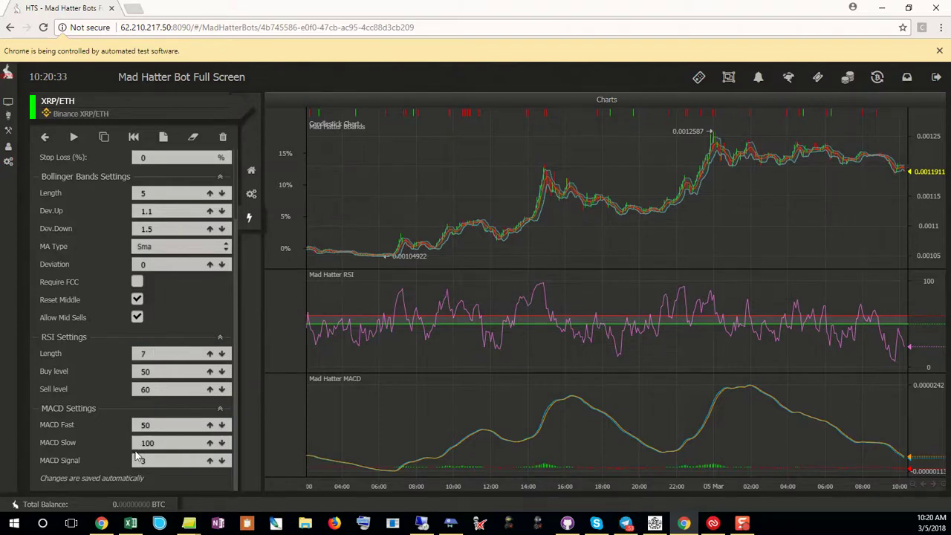
double_click(152, 461)
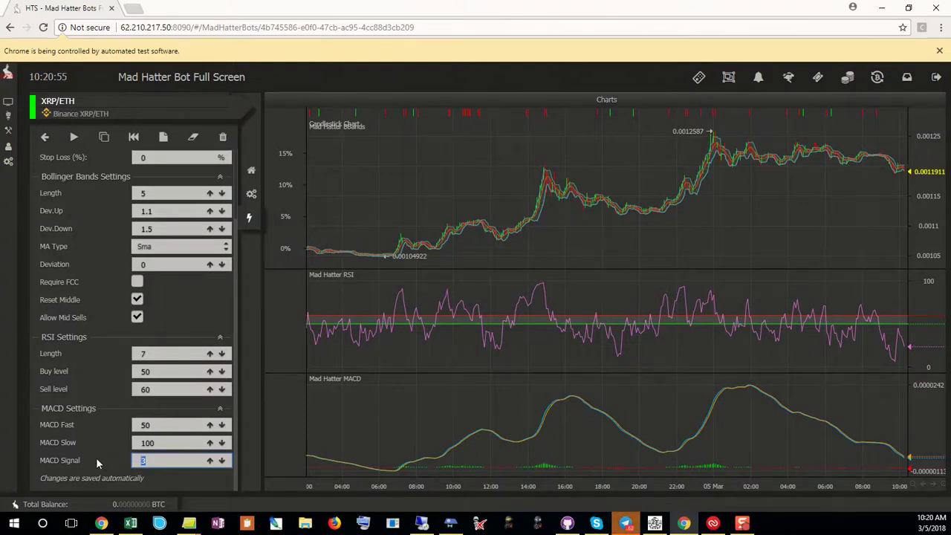
text(5)
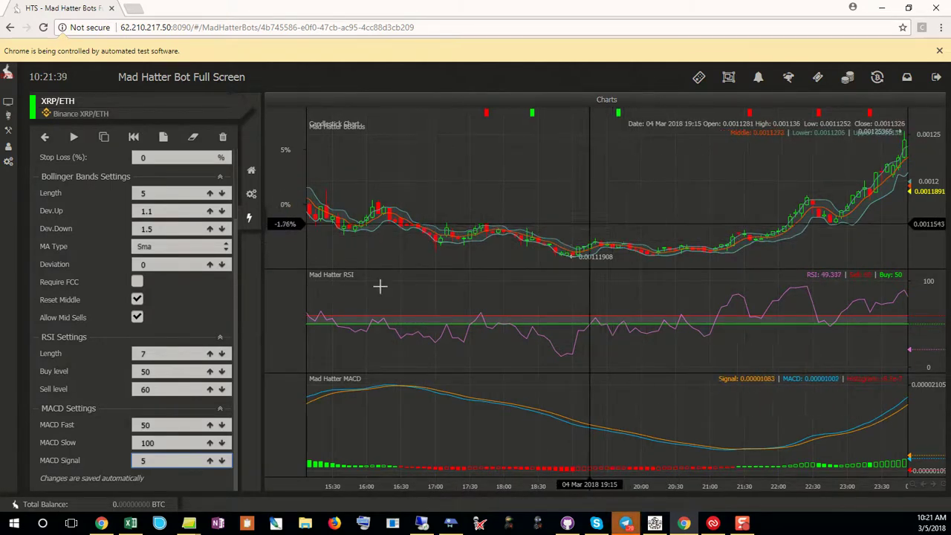
scroll(194, 304, up, 2)
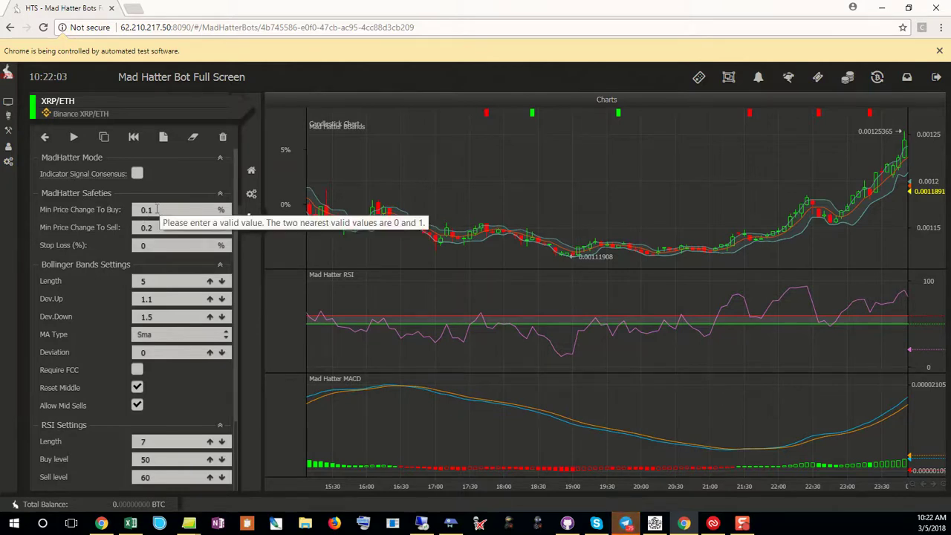
drag(156, 209, 110, 210)
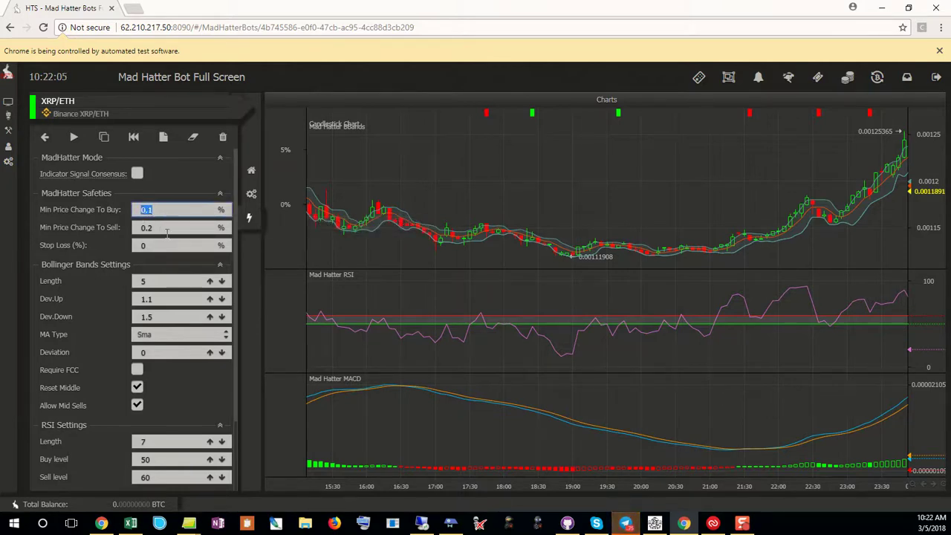
click(150, 210)
double_click(153, 228)
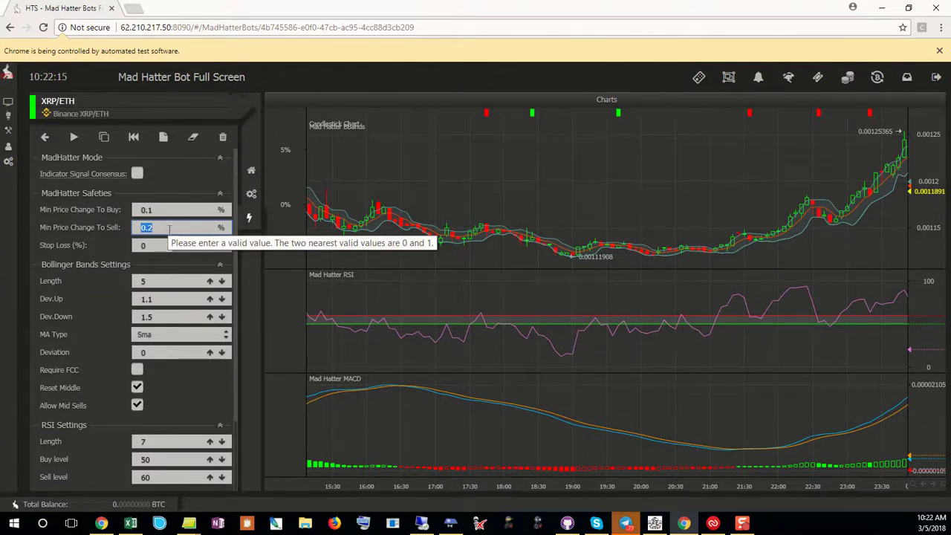
click(177, 190)
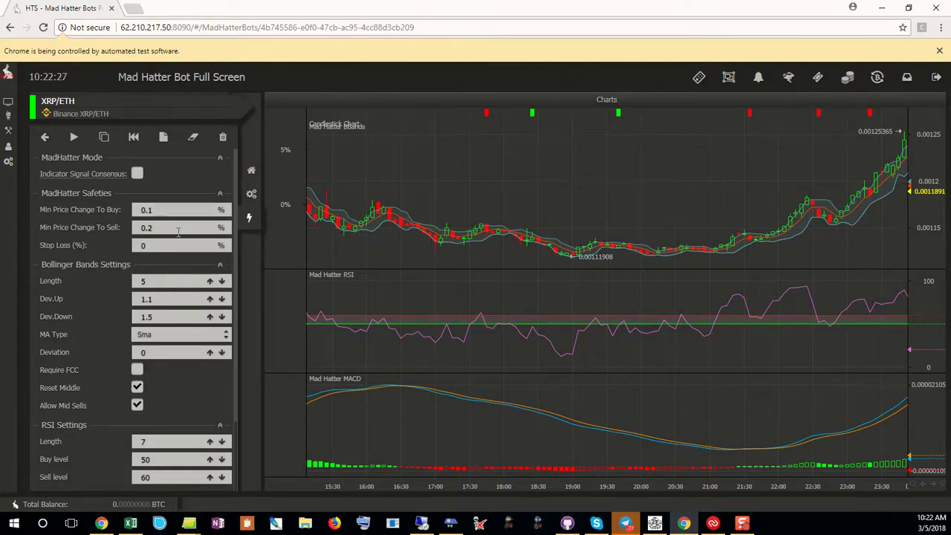
Show the bot's profit information and look over its trades list.
click(251, 170)
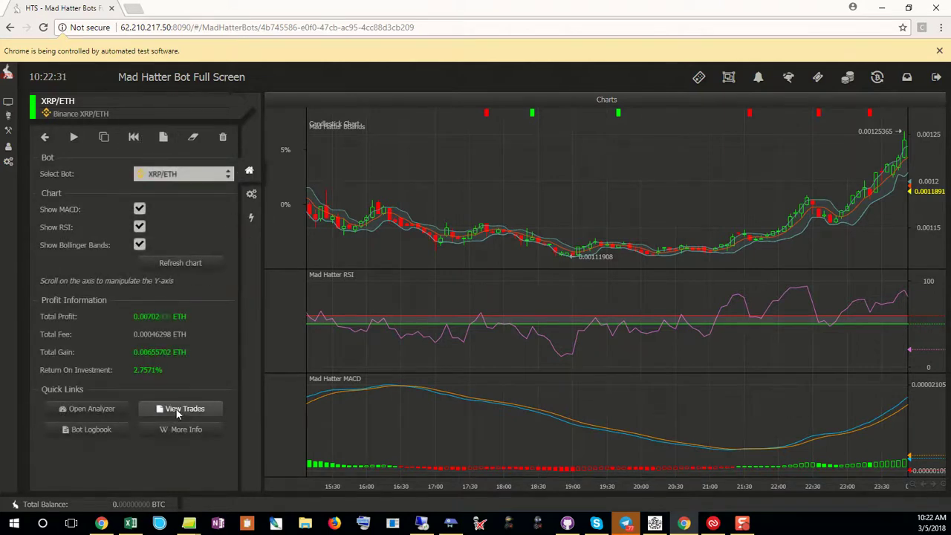
click(179, 411)
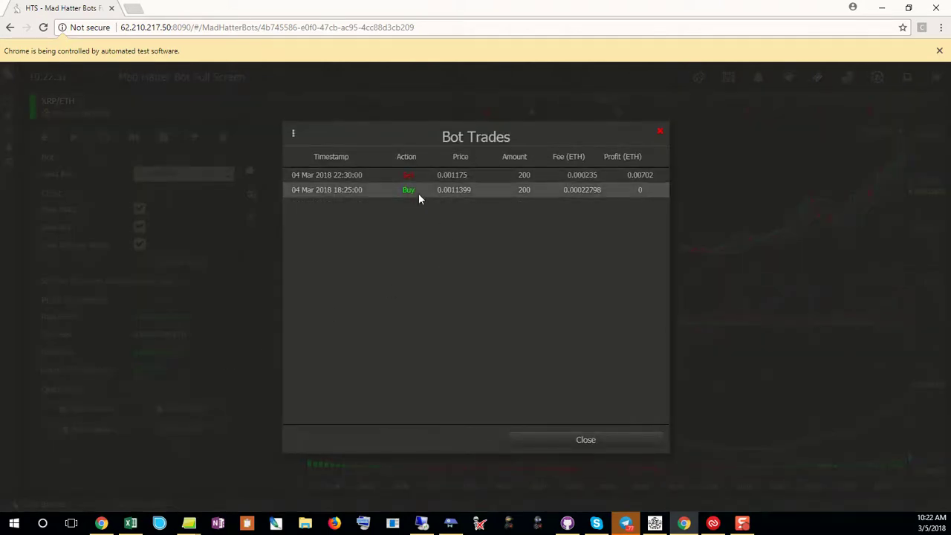
click(661, 134)
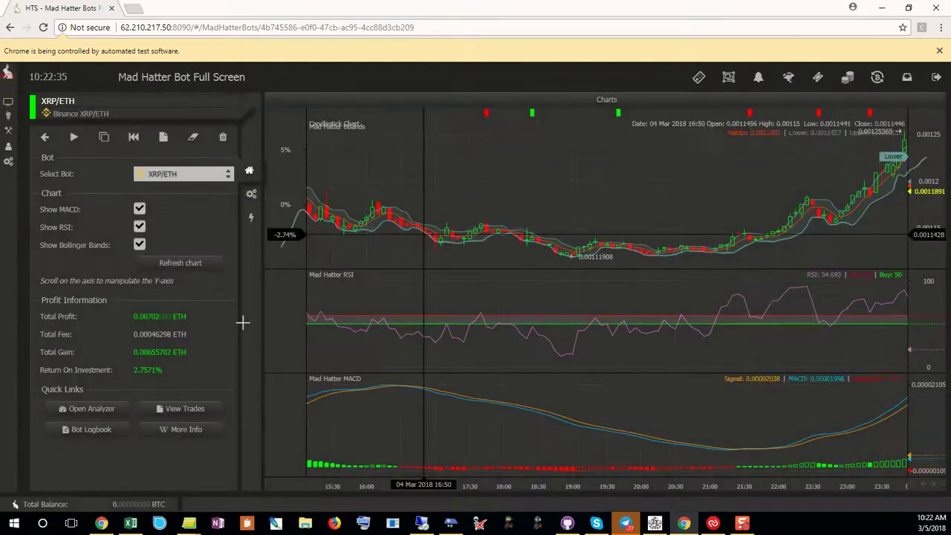
click(173, 409)
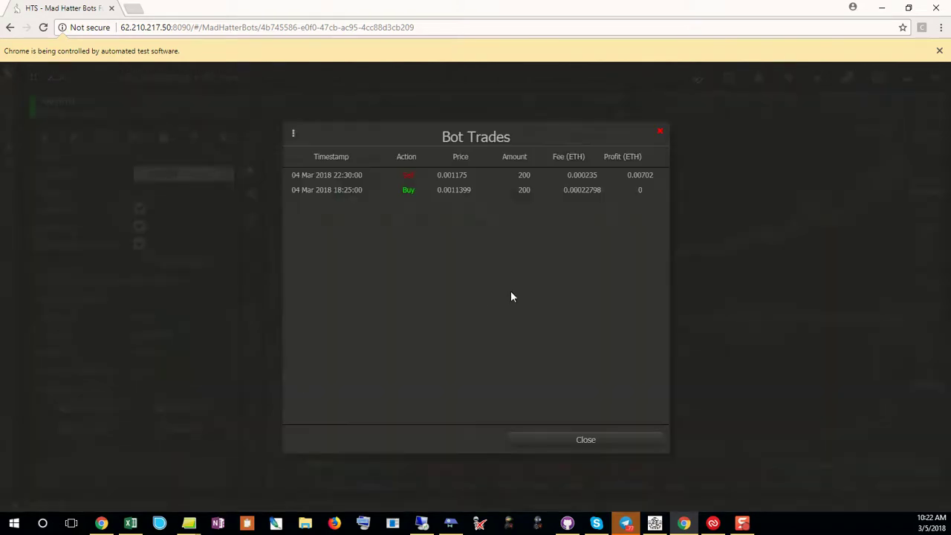
click(661, 135)
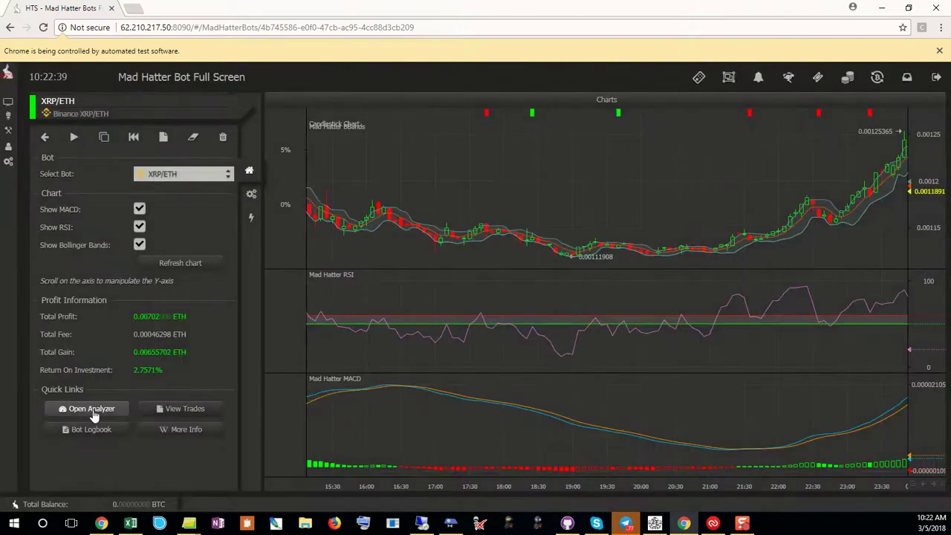
Open the performance analyzer, return to the full-screen bot view, and bring up backtest setup.
click(97, 409)
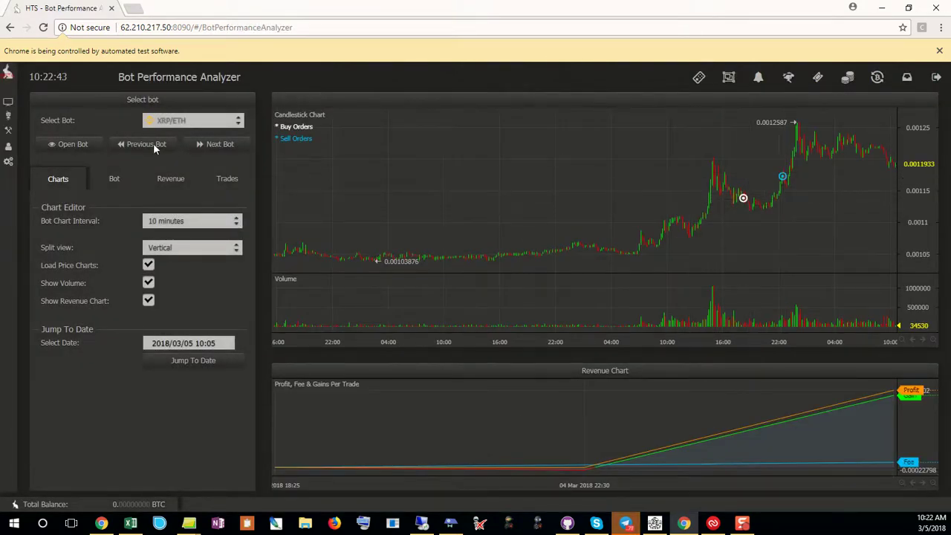
click(74, 149)
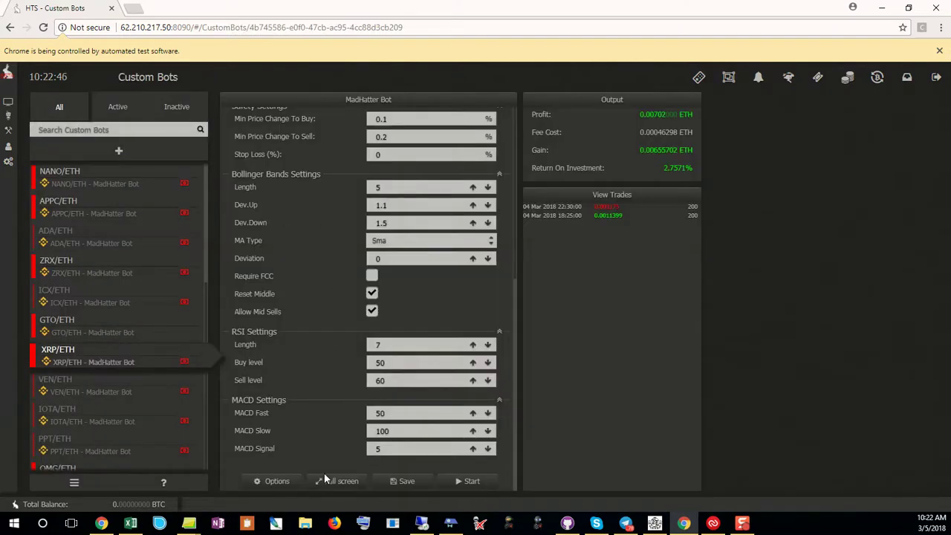
click(324, 480)
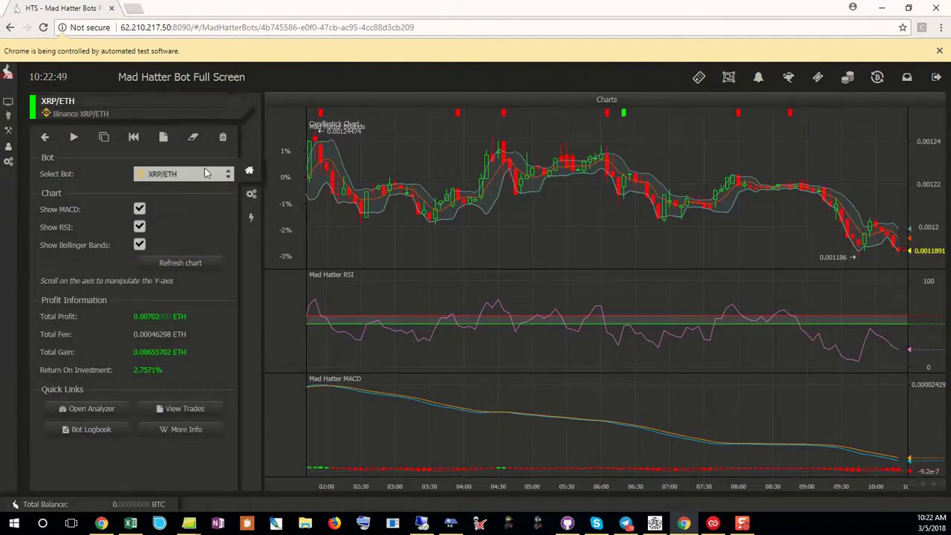
click(249, 193)
click(251, 220)
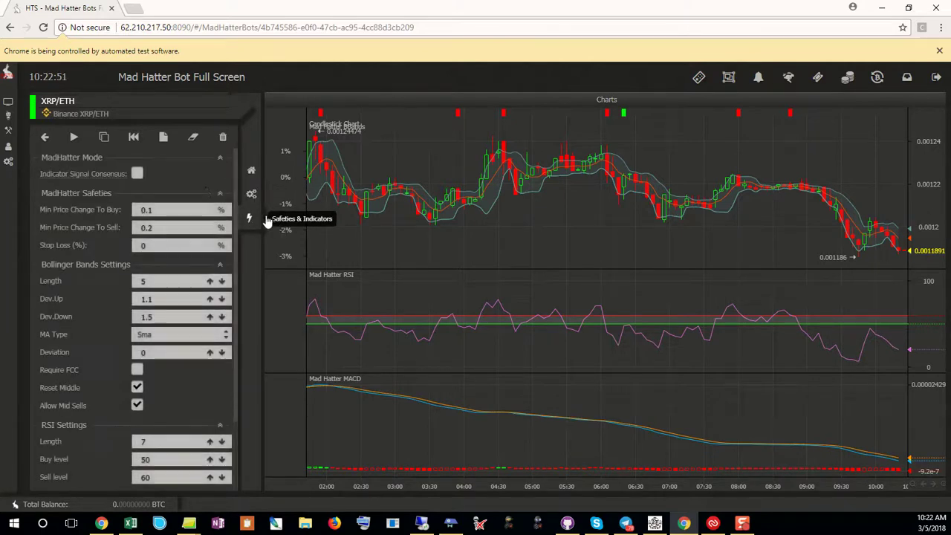
Run a 2 Weeks backtest and view its 8.2773% return and 12 trades.
click(134, 138)
click(186, 174)
click(223, 261)
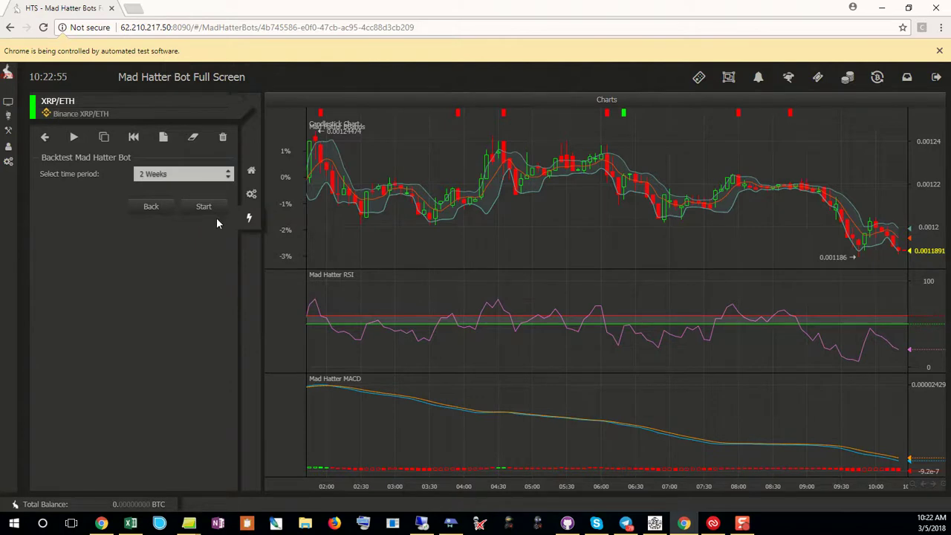
click(208, 211)
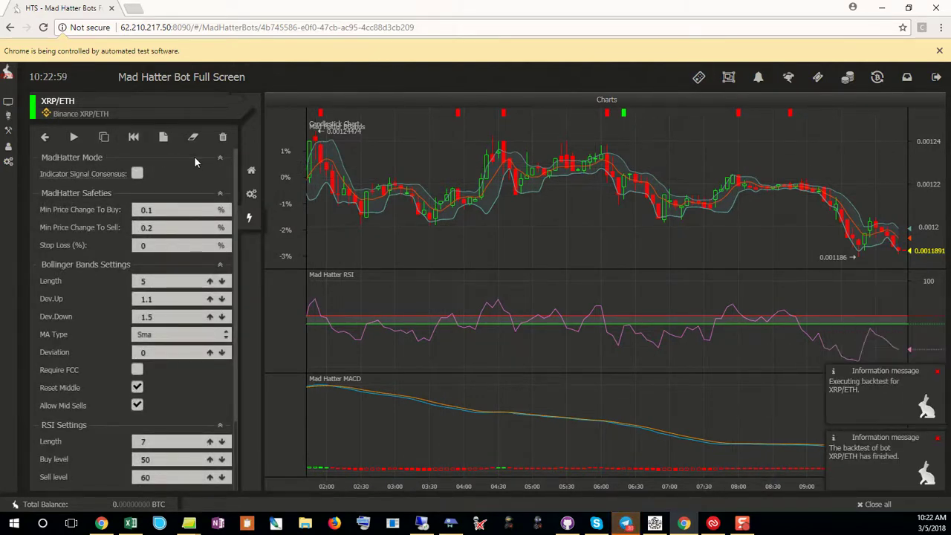
click(249, 173)
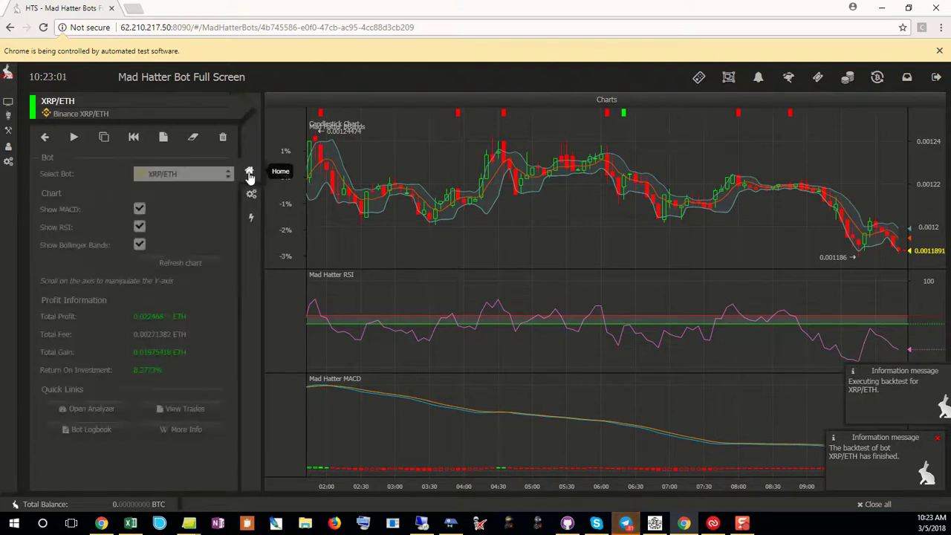
click(186, 409)
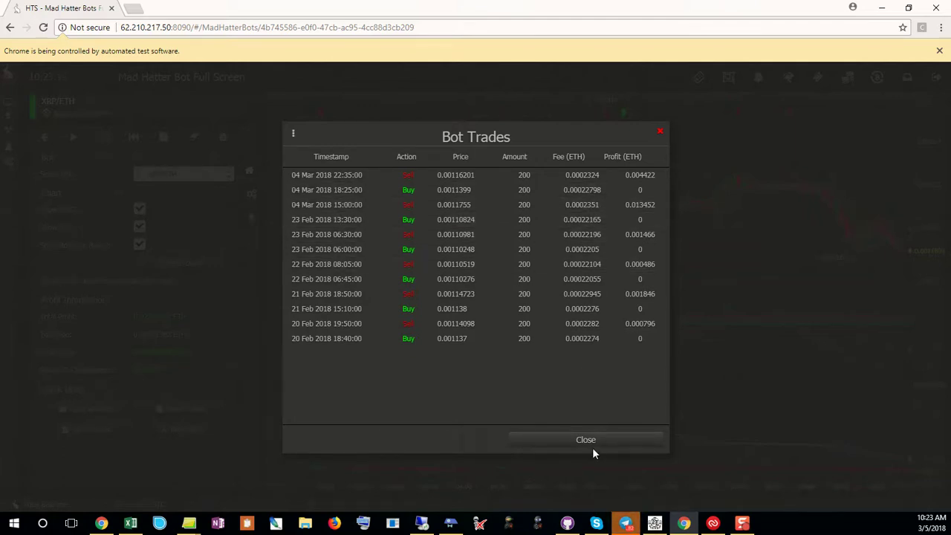
Close the trades list, pan the analyzer's price chart, and return to the full-screen bot view.
click(527, 437)
click(180, 415)
click(573, 432)
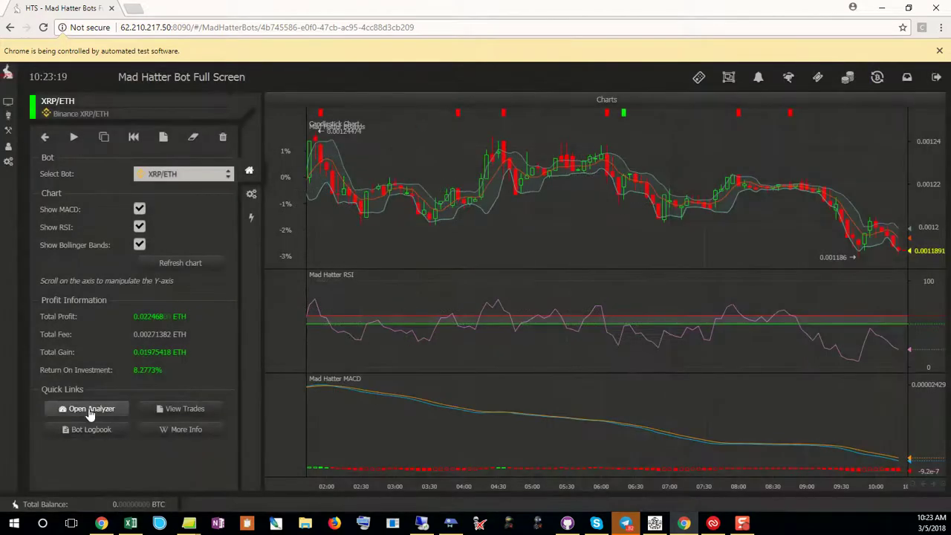
click(74, 412)
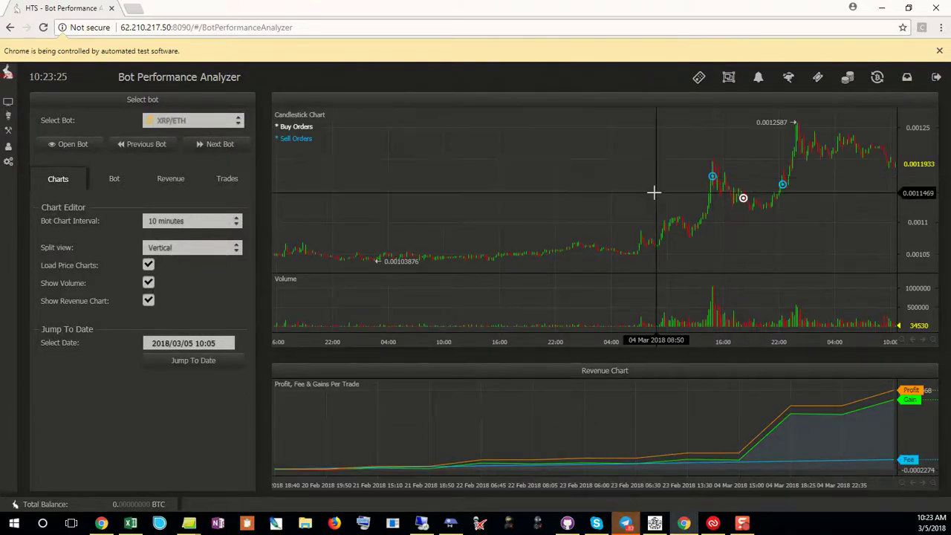
drag(634, 200, 684, 215)
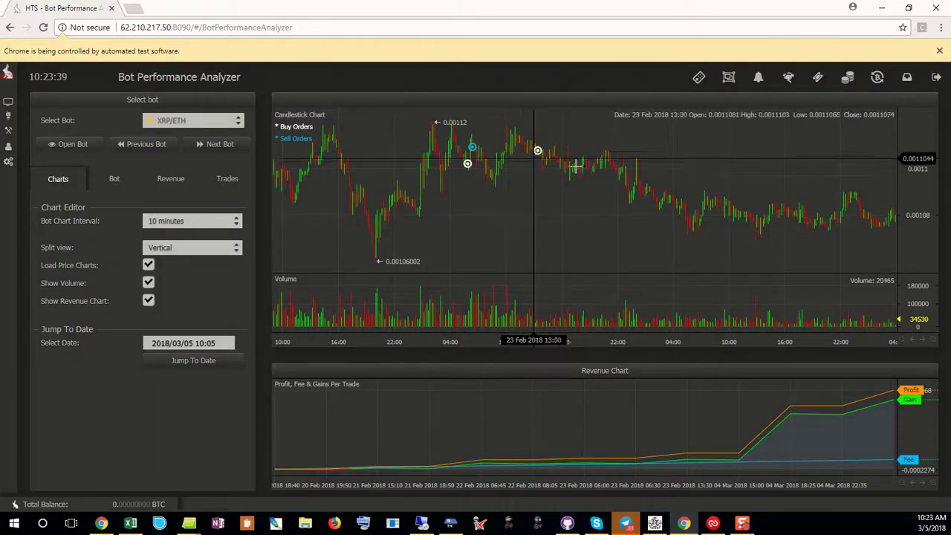
scroll(642, 194, right, 10)
scroll(700, 197, right, 15)
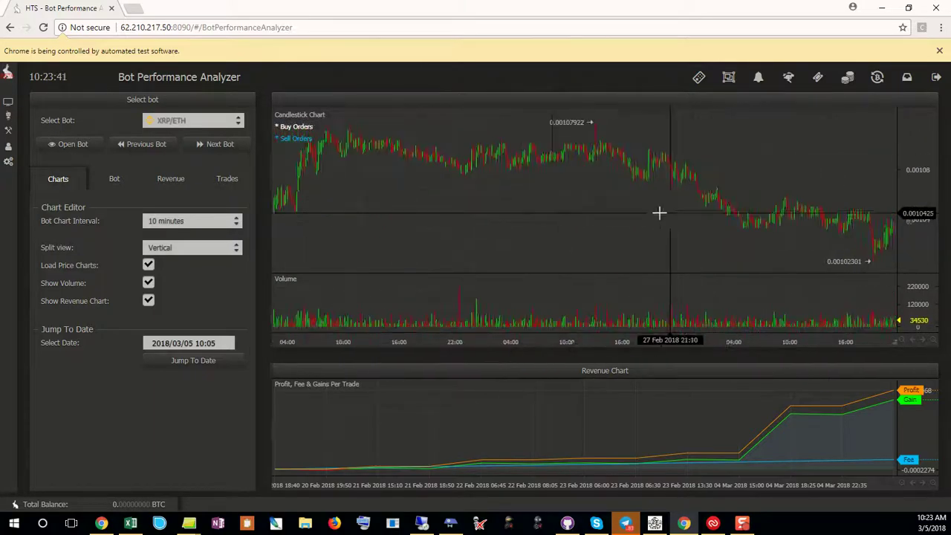
scroll(761, 229, right, 10)
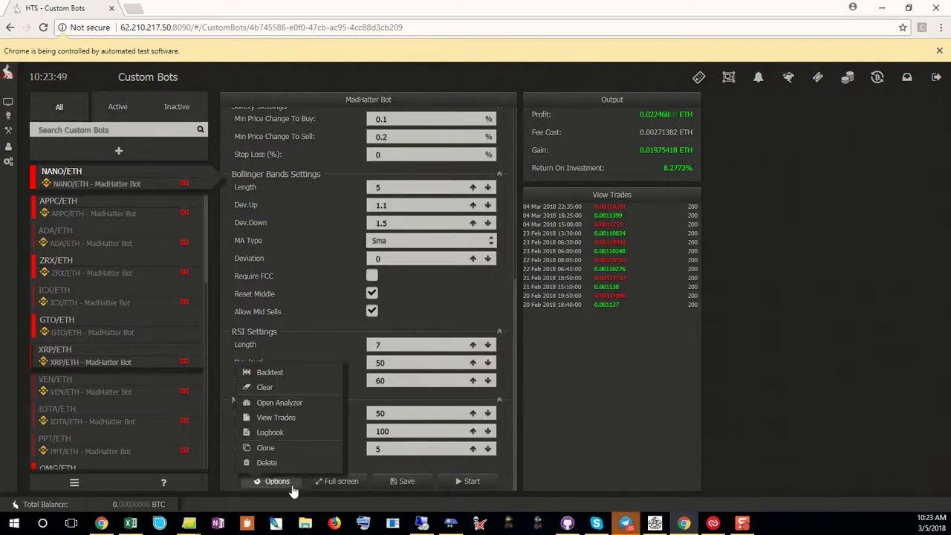
click(342, 481)
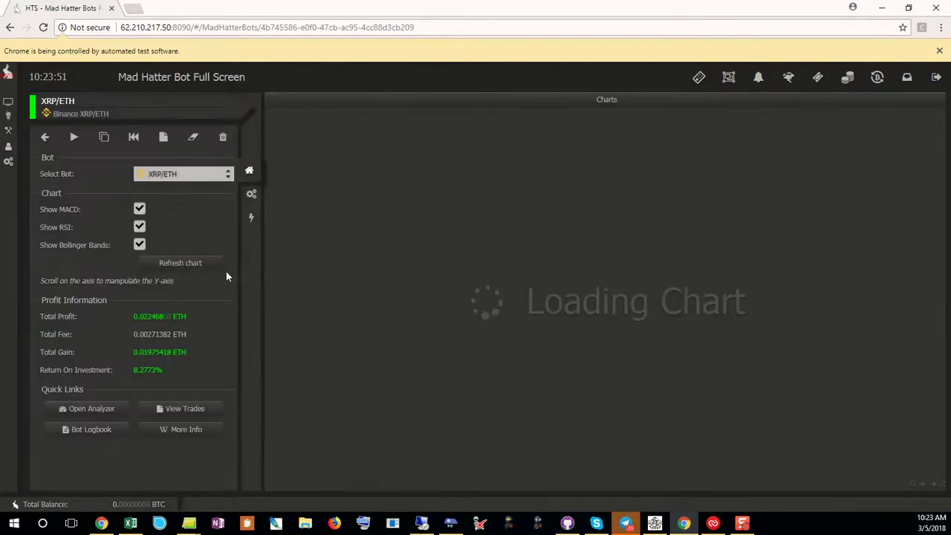
Set the minimum price change to buy to 0 under Safeties & Indicators.
click(251, 217)
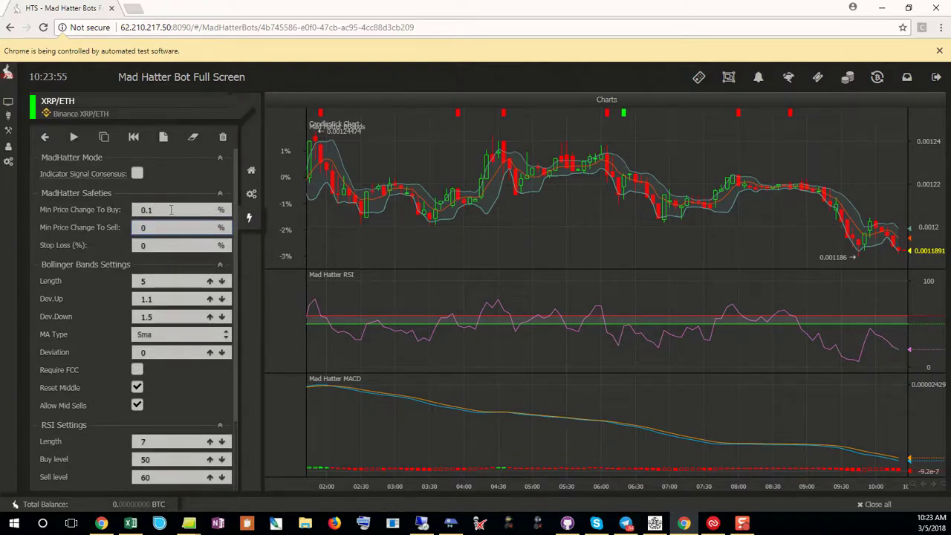
triple_click(132, 210)
text(0)
Rerun the backtest and view the negative profit figures with 0.01044644 ETH fees.
click(136, 141)
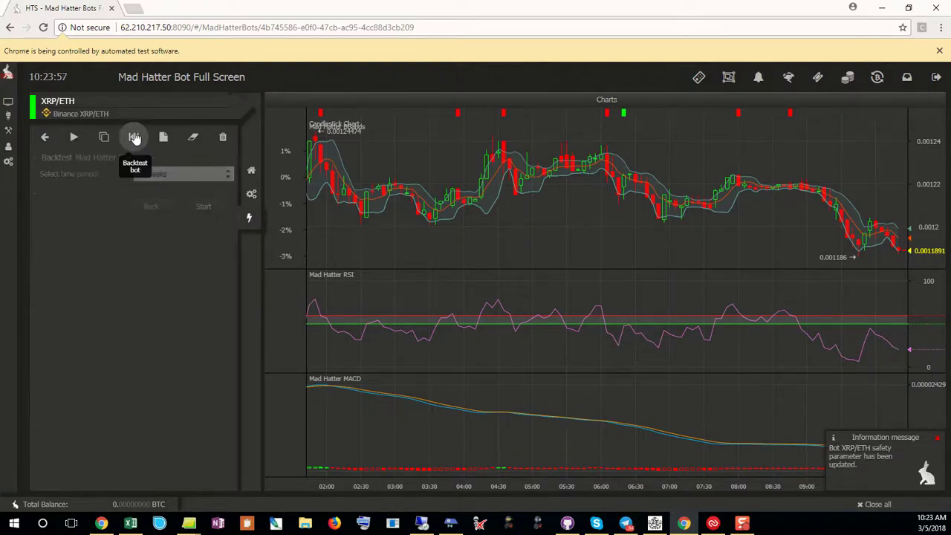
click(199, 210)
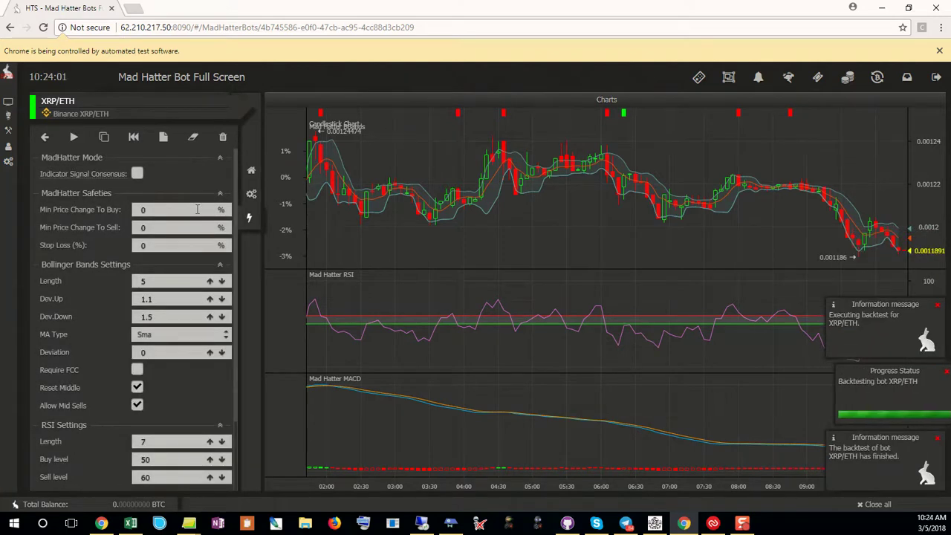
click(251, 172)
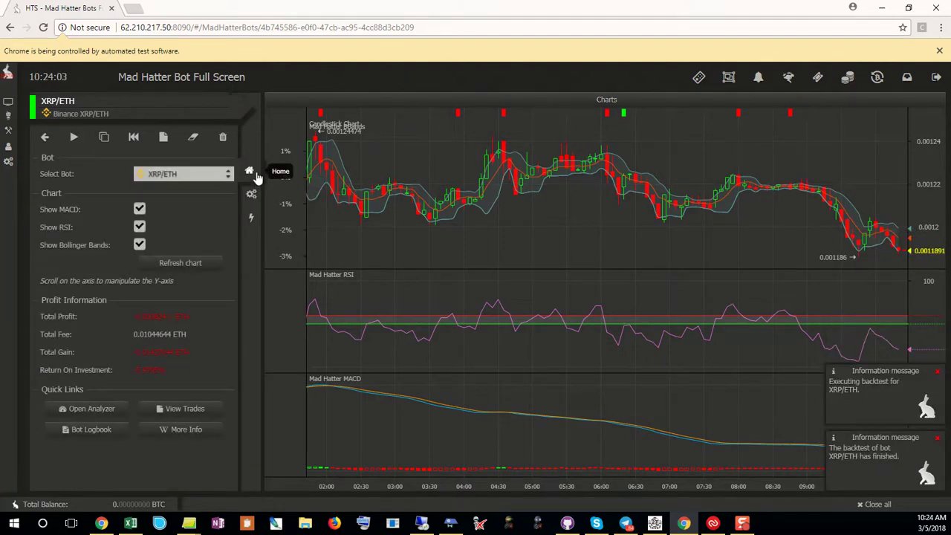
Review the zero-safety backtest's trade list spanning 20 Feb–5 Mar, then close it.
click(170, 407)
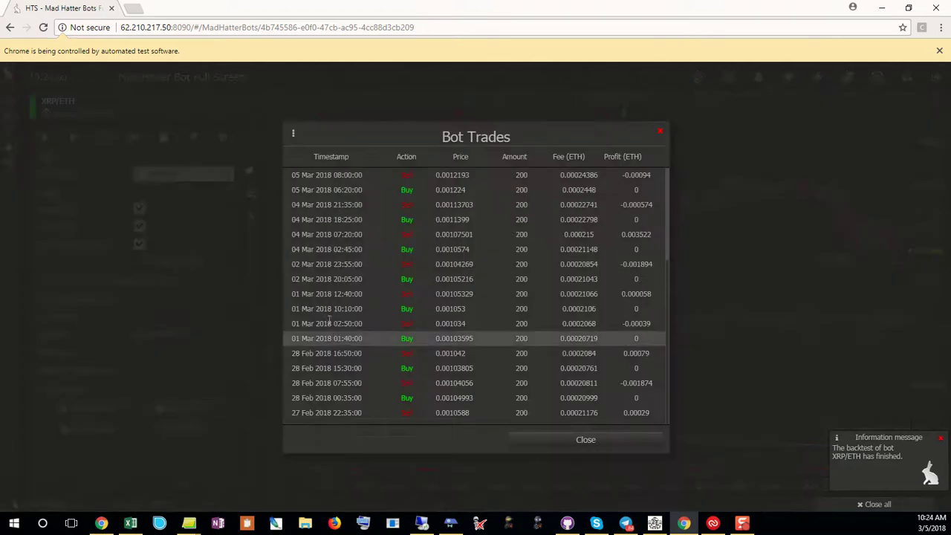
scroll(511, 256, down, 1)
scroll(521, 258, down, 5)
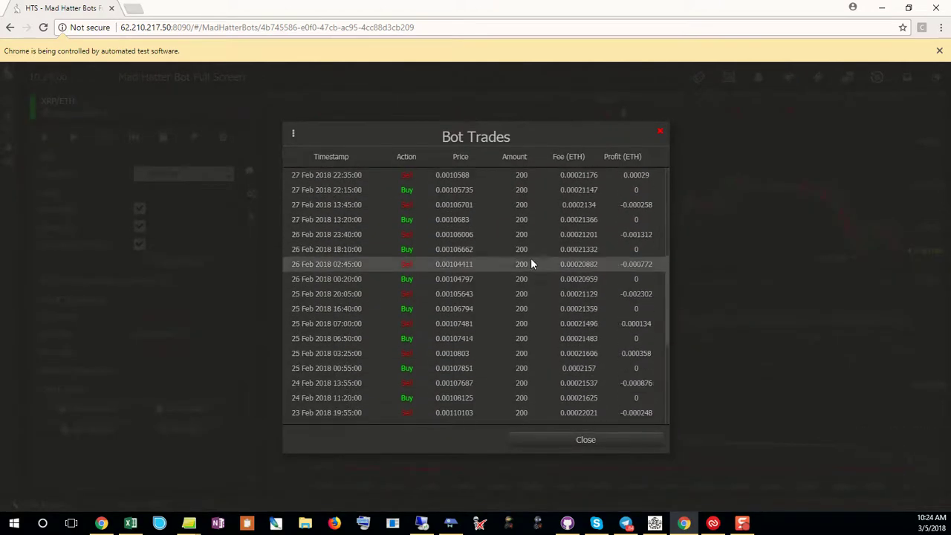
click(197, 289)
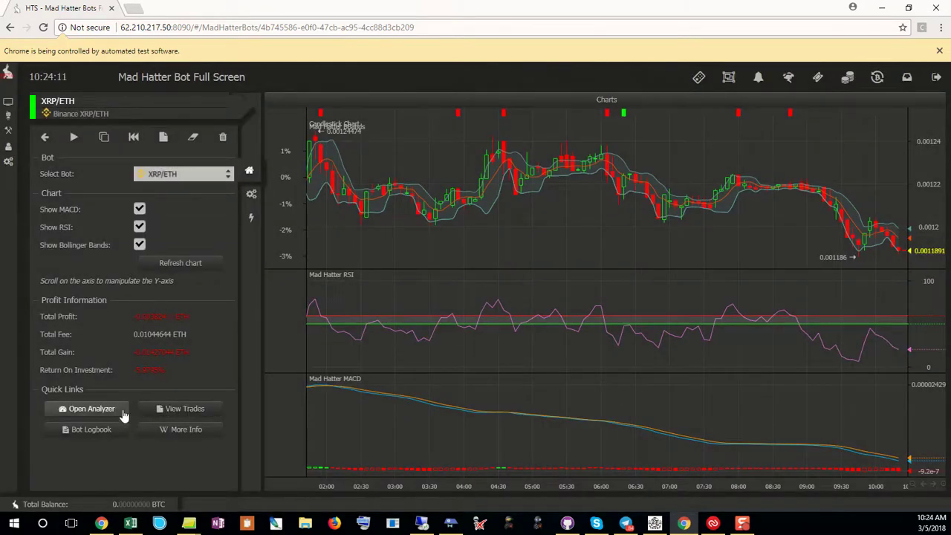
Open the Performance Analyzer and scroll the XRP/ETH chart to inspect buy and sell markers.
click(97, 412)
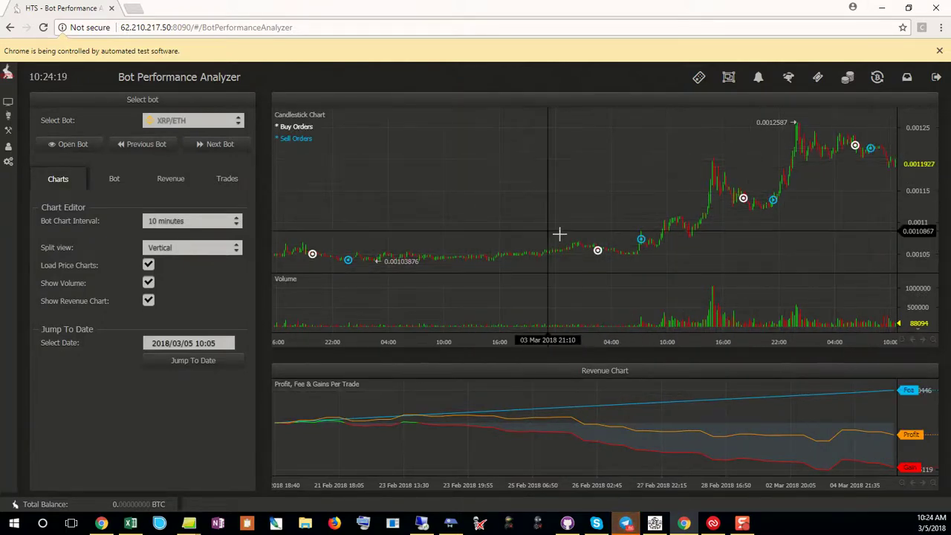
scroll(563, 238, left, 6)
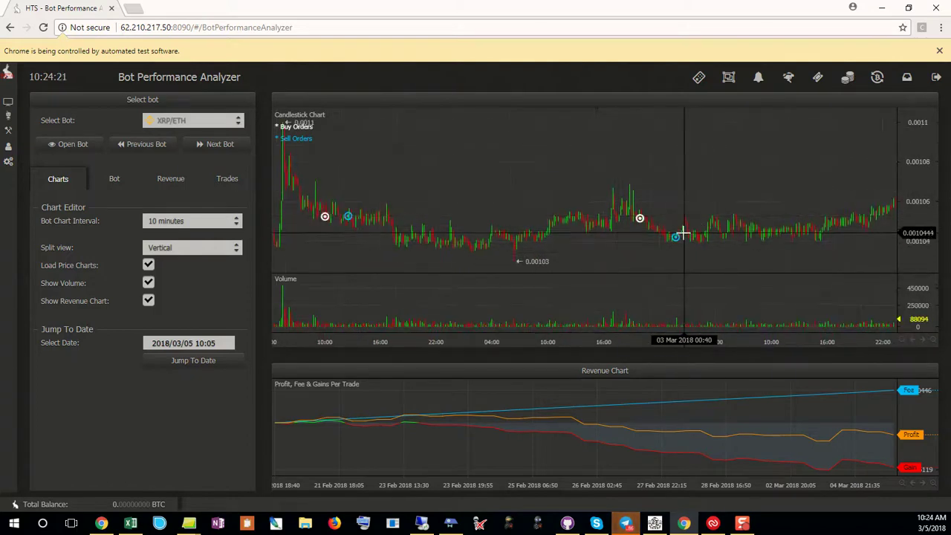
scroll(615, 232, left, 6)
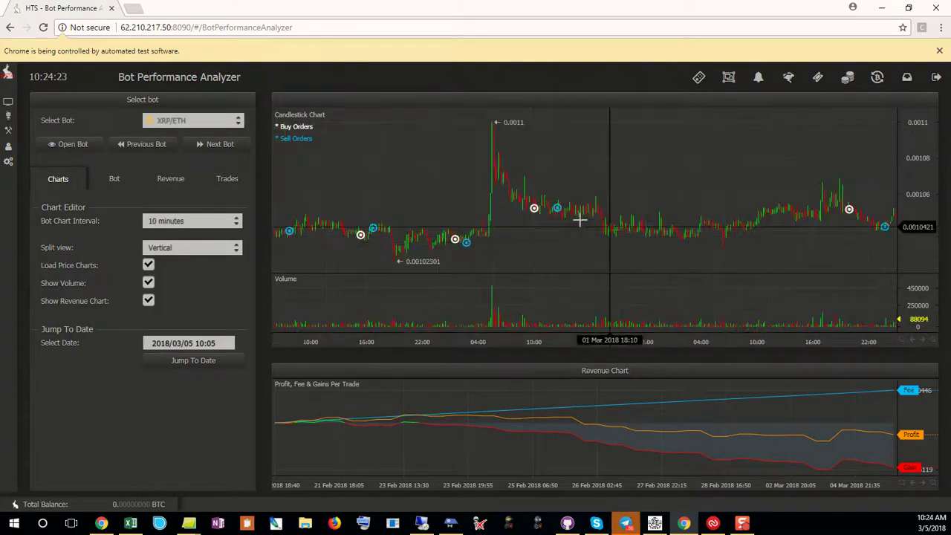
scroll(472, 225, left, 4)
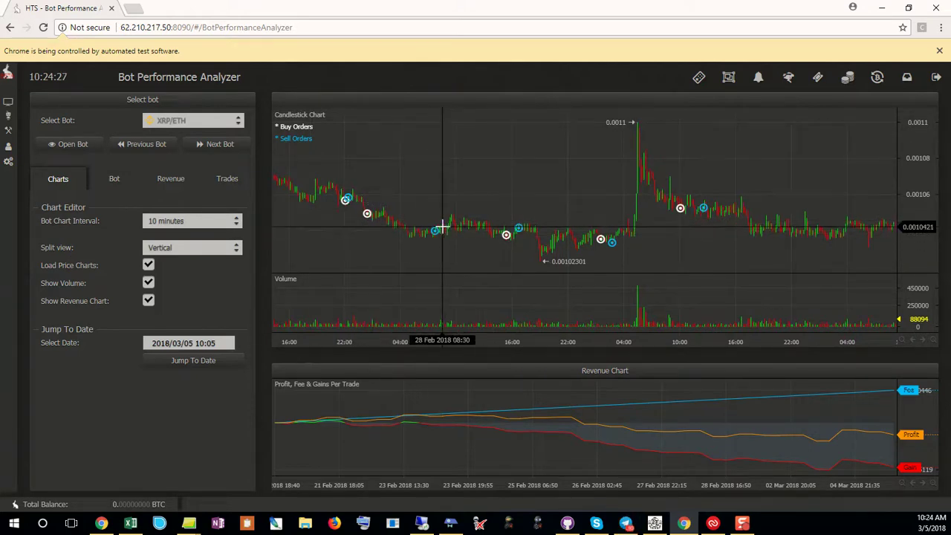
scroll(451, 221, left, 5)
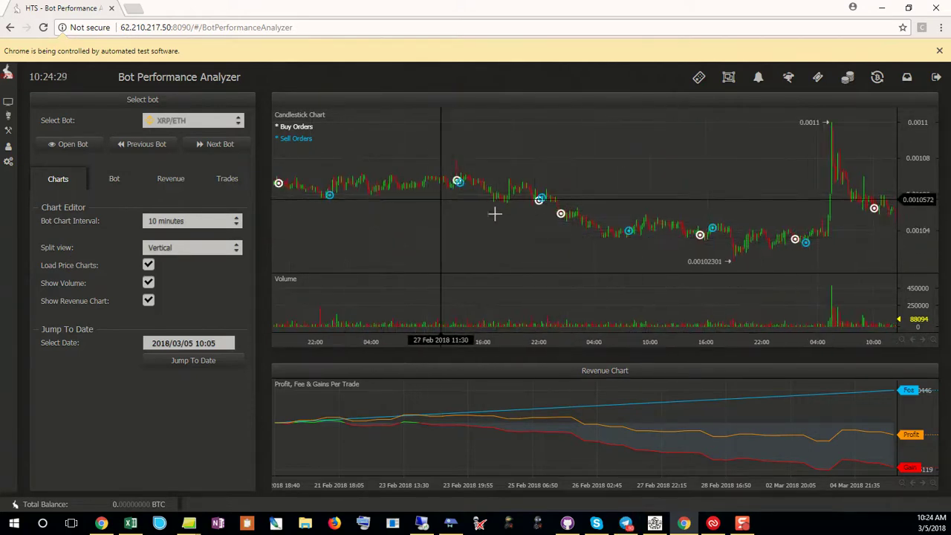
scroll(547, 218, left, 5)
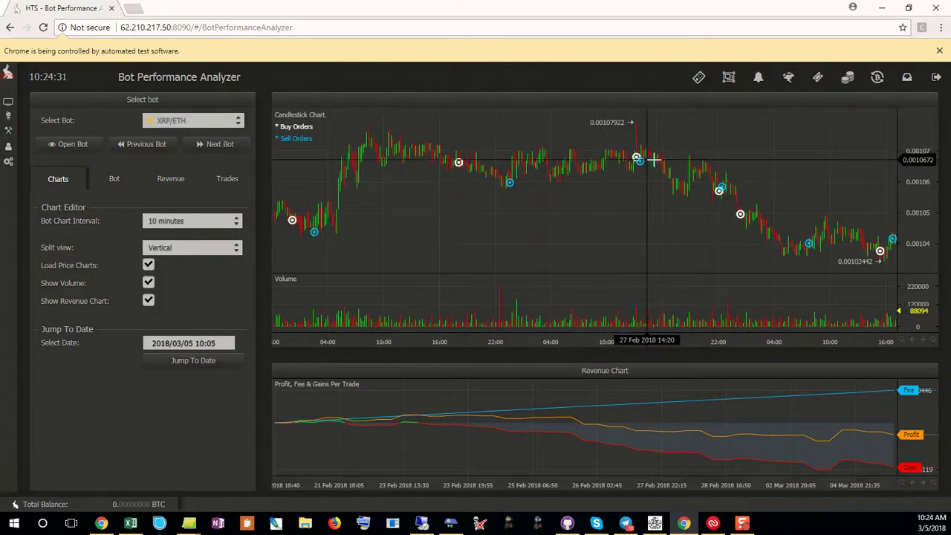
scroll(652, 159, right, 3)
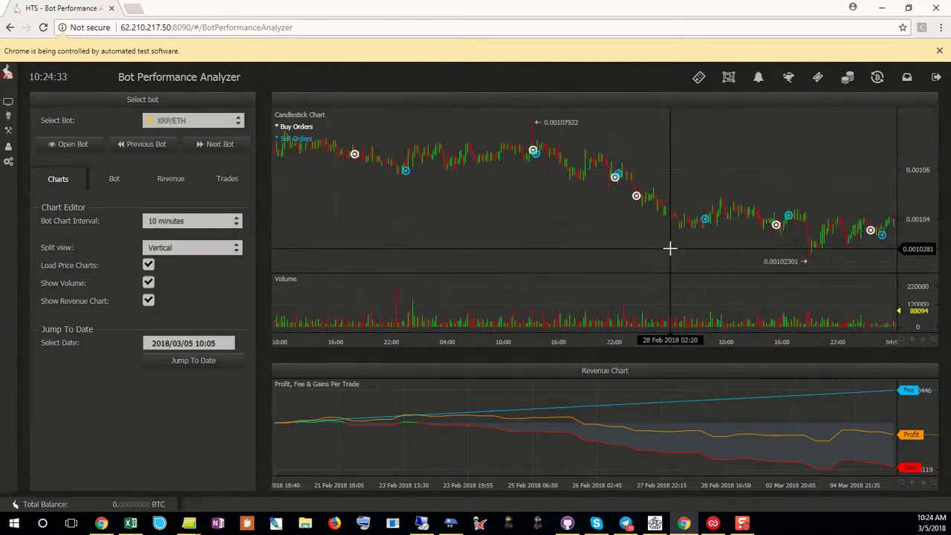
scroll(678, 228, left, 1)
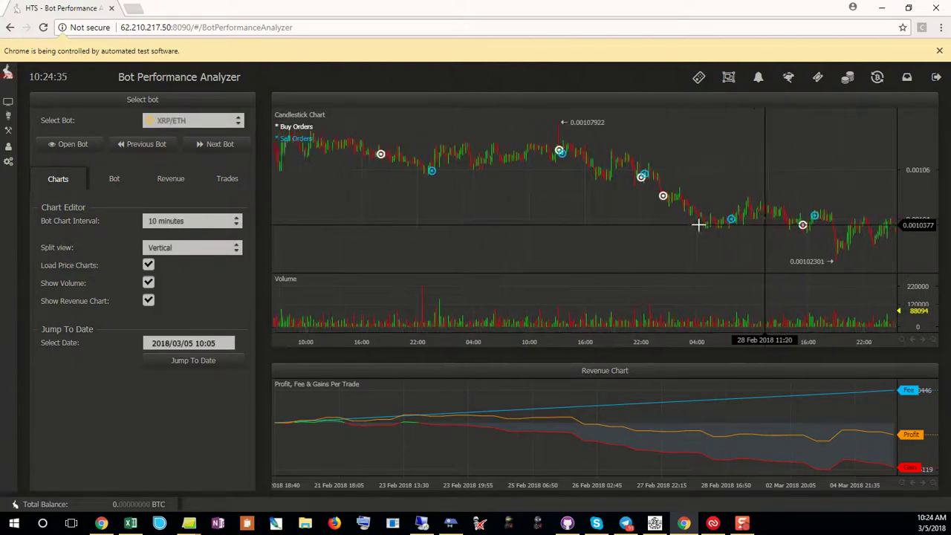
scroll(680, 230, right, 5)
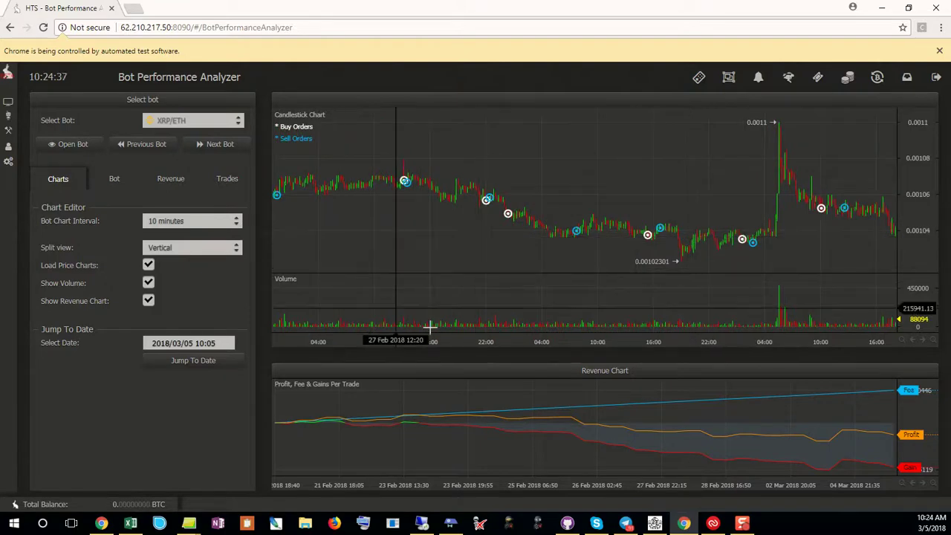
Show the trade statistics, then the revenue summary with -0.01044644 ETH fees and negative ROI.
click(219, 180)
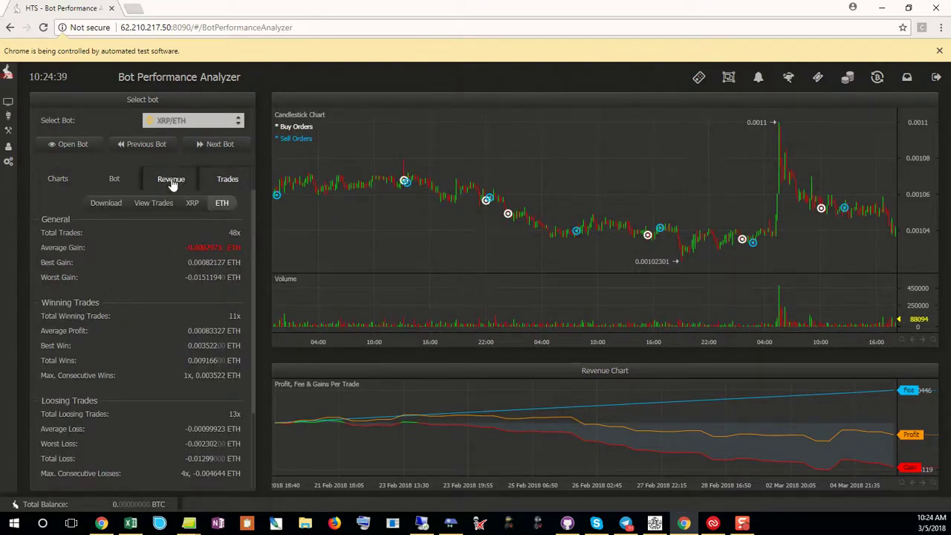
click(177, 186)
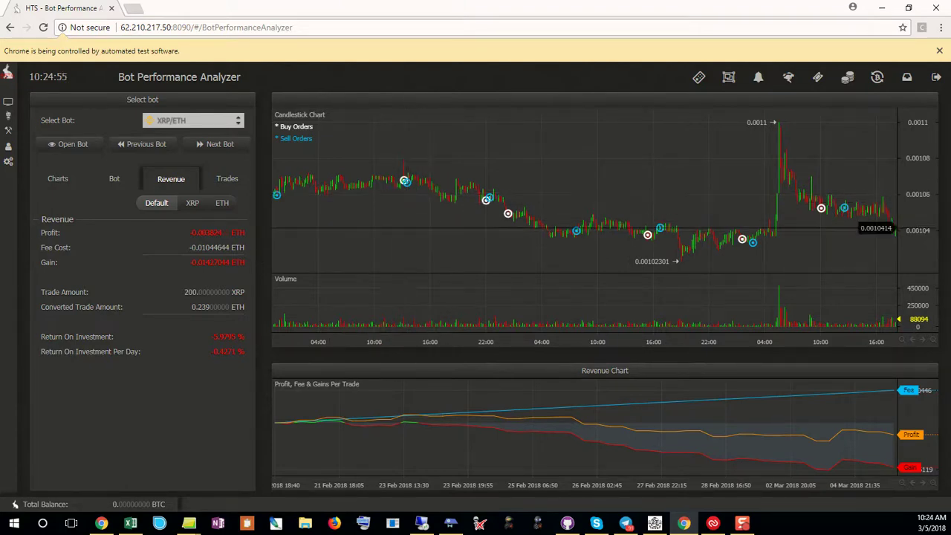
Center the FOI Autotuning Bot window and enter 10% as the autofill perturbation percentage.
drag(863, 171, 510, 89)
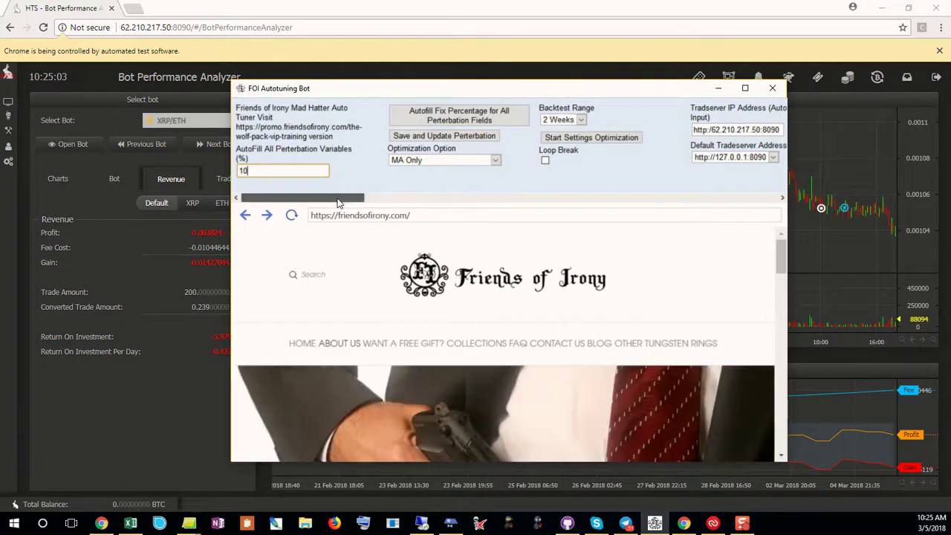
drag(338, 197, 493, 201)
click(295, 199)
click(295, 200)
click(295, 199)
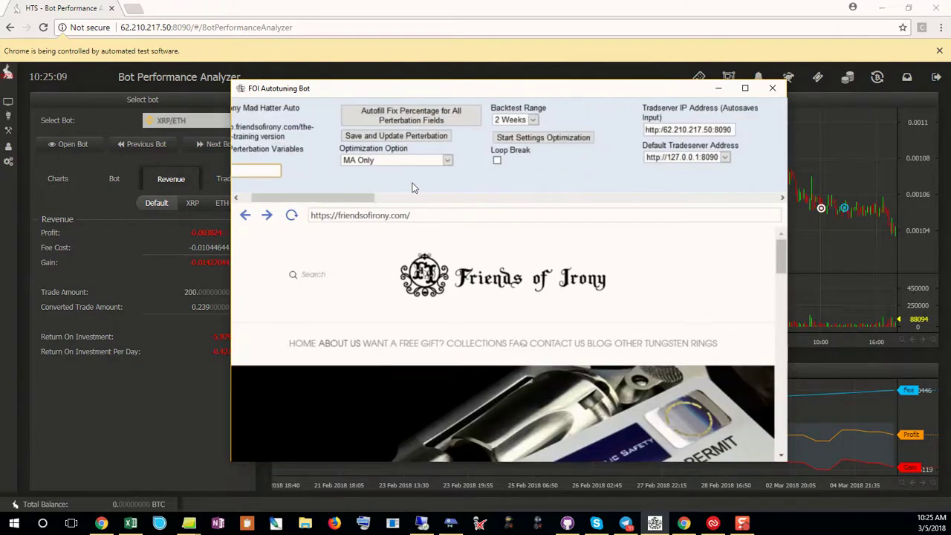
drag(331, 199, 321, 198)
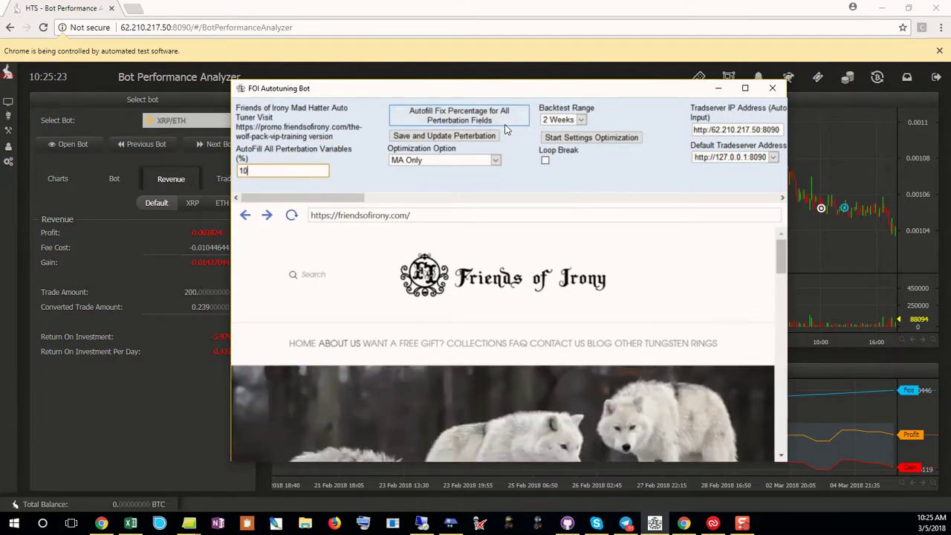
Change the Optimization Option from MA Only to MA Then Settings Then Period.
click(486, 160)
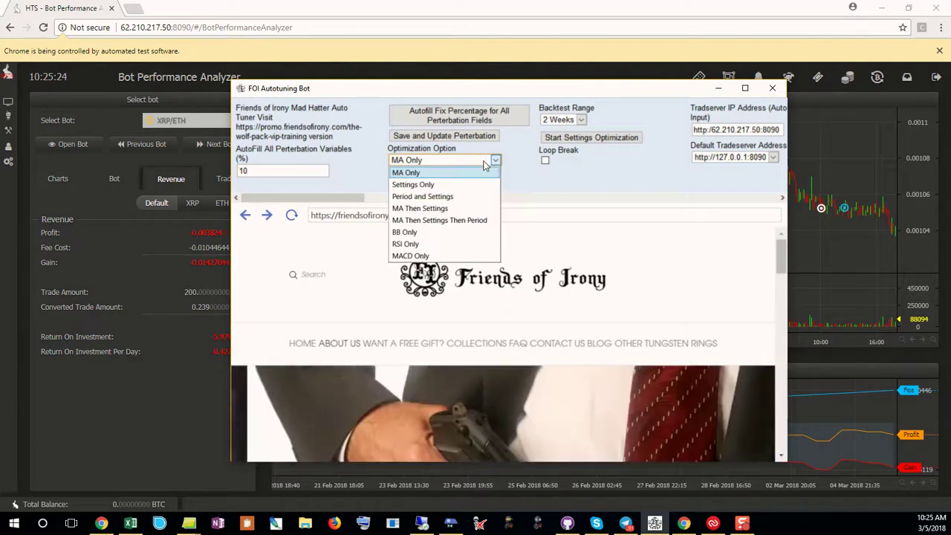
click(463, 223)
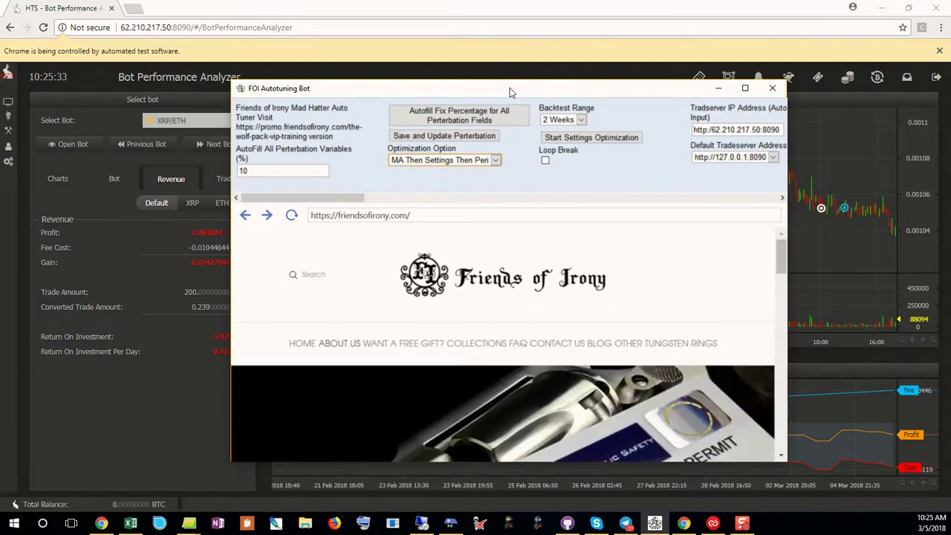
drag(341, 198, 403, 205)
click(297, 198)
drag(622, 90, 532, 93)
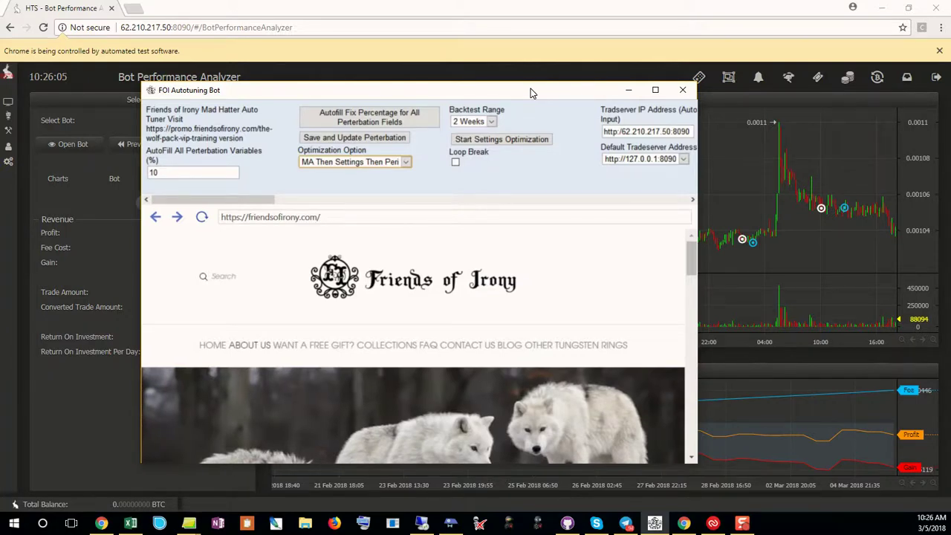
drag(531, 92, 533, 94)
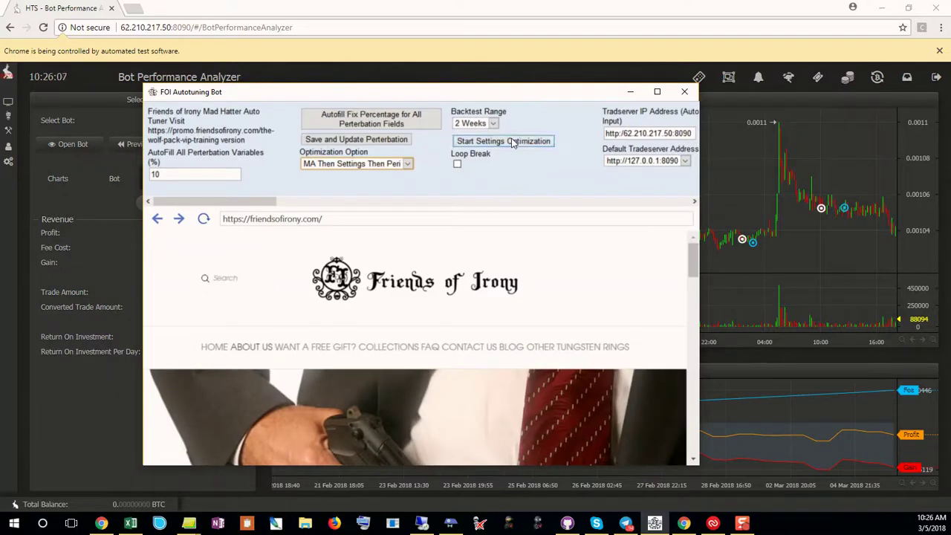
Start the settings optimization and open the XRP/ETH Mad Hatter bot from the Bot Performance Analyzer.
click(511, 143)
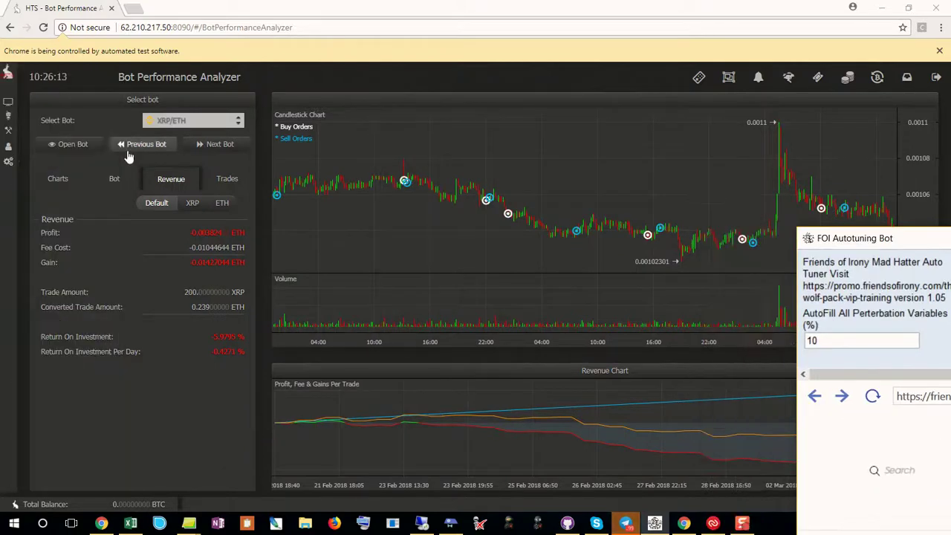
click(57, 148)
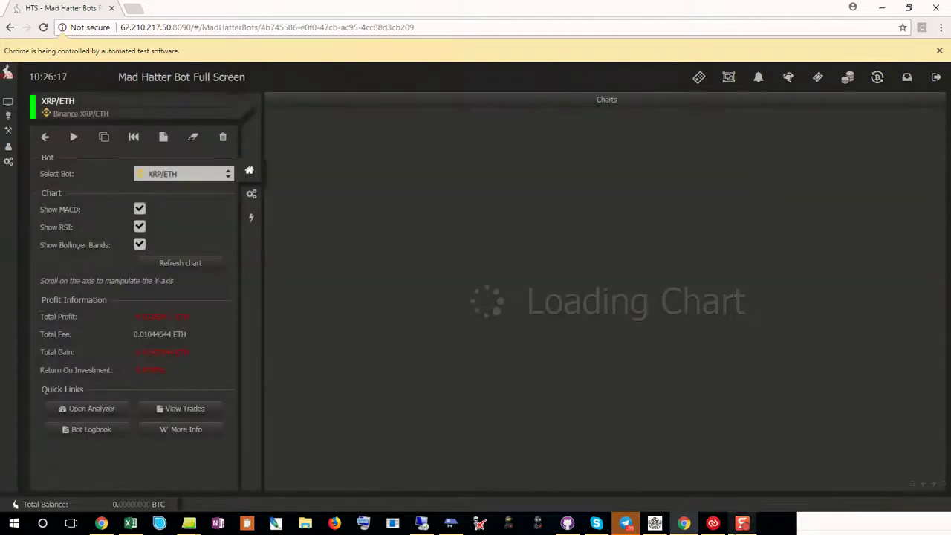
Wait for the XRP/ETH chart to load while the autotuner backtests the bot.
mouse_move(725, 526)
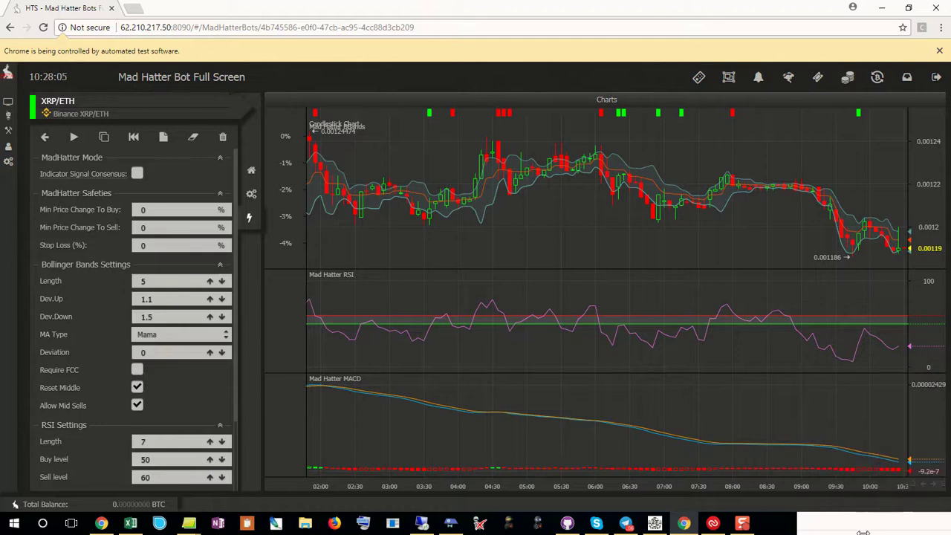
Set the MA Type to Kama, run a 2 Weeks backtest and check its profit.
click(249, 170)
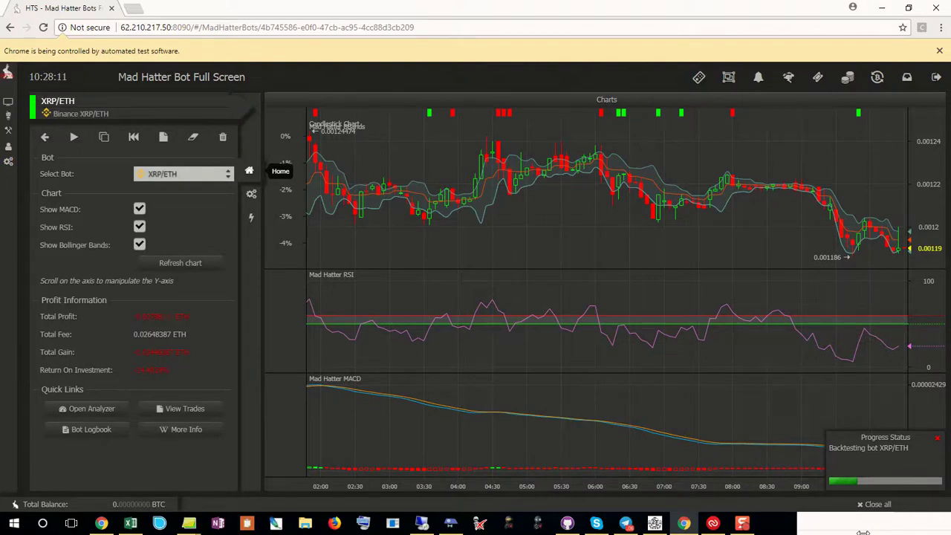
click(250, 217)
click(181, 335)
key(Up)
key(Return)
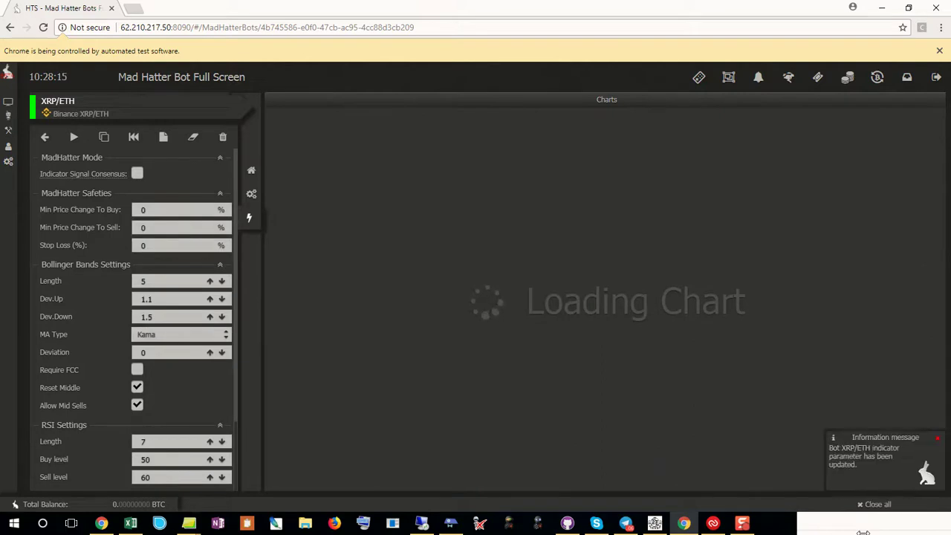
click(134, 137)
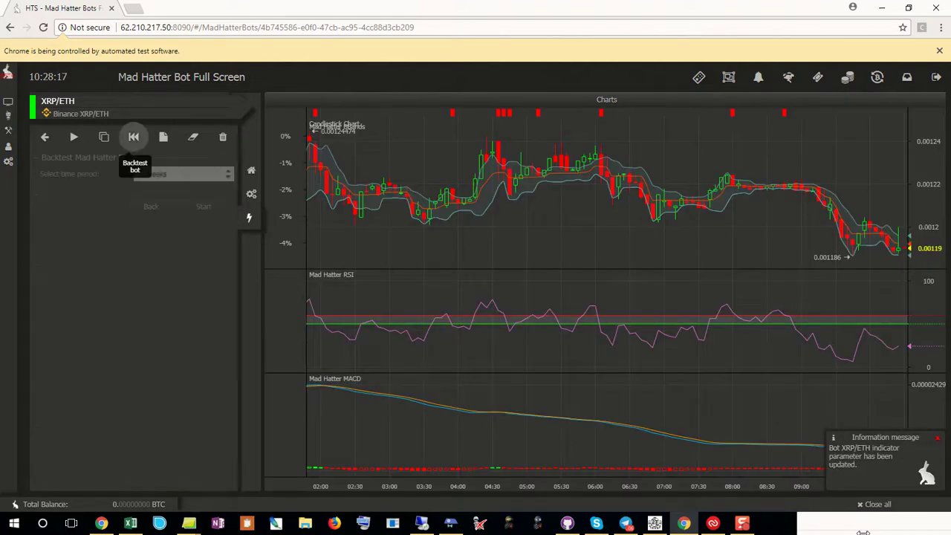
click(184, 174)
key(Return)
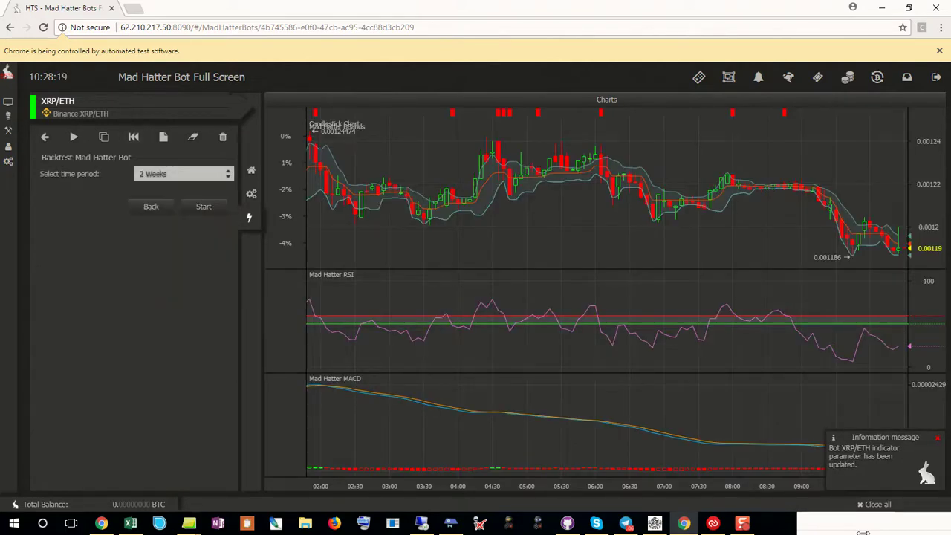
key(Tab)
key(Return)
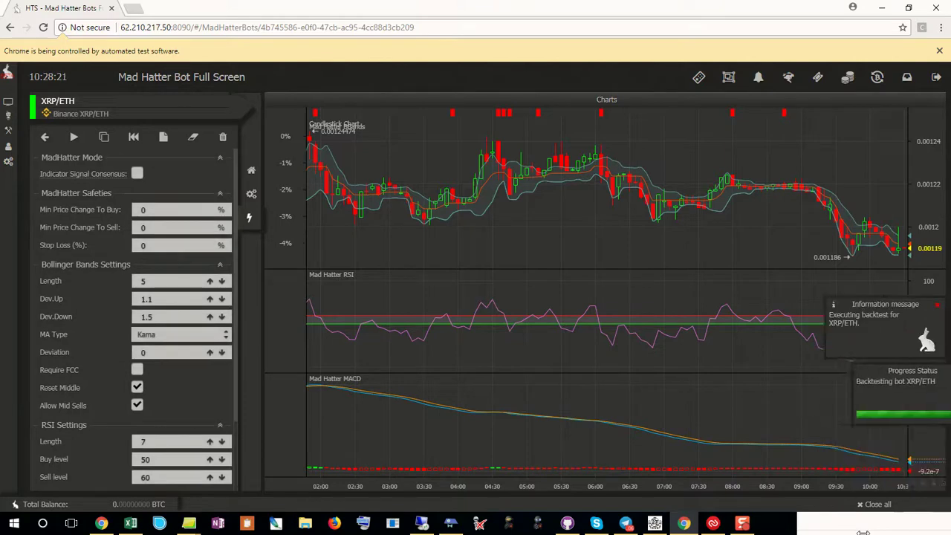
click(250, 171)
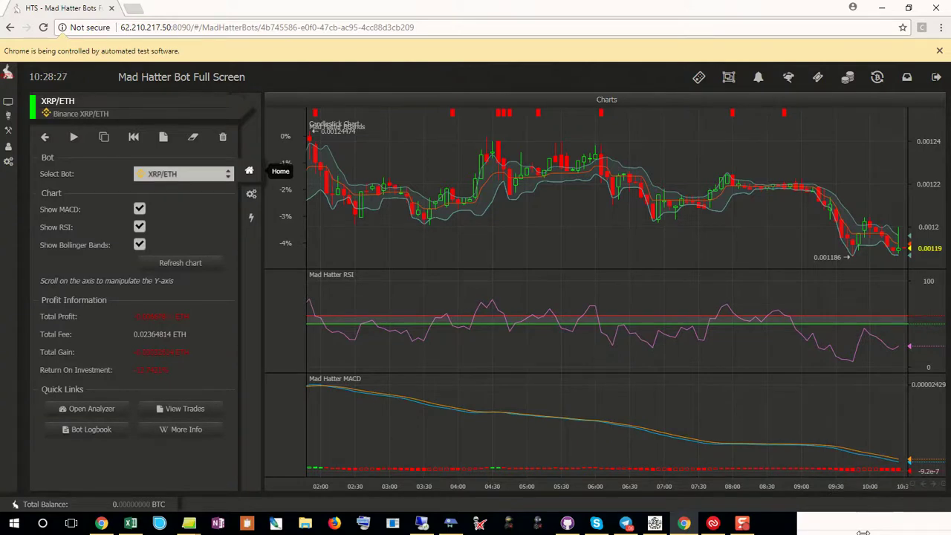
Switch the MA Type to Ema, backtest over 2 Weeks and check the profit.
click(252, 217)
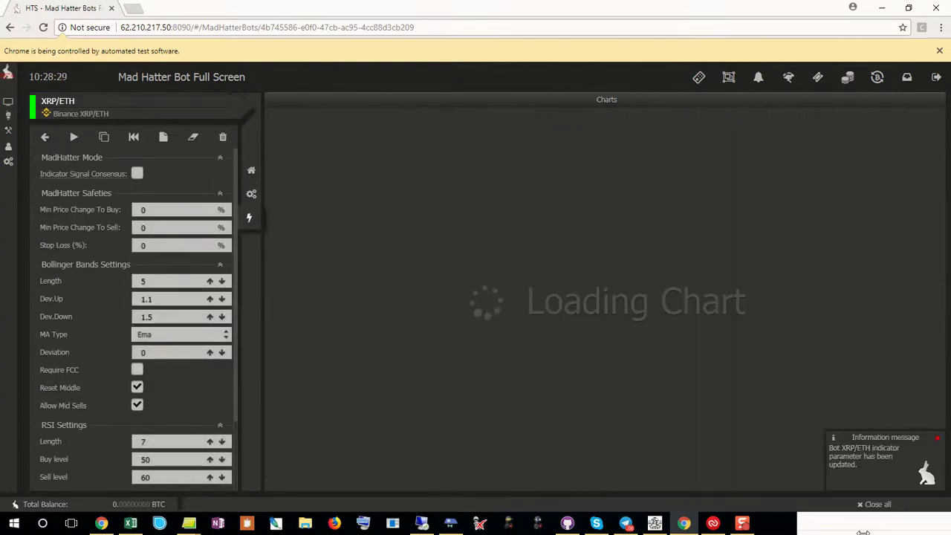
click(134, 137)
click(182, 174)
key(Return)
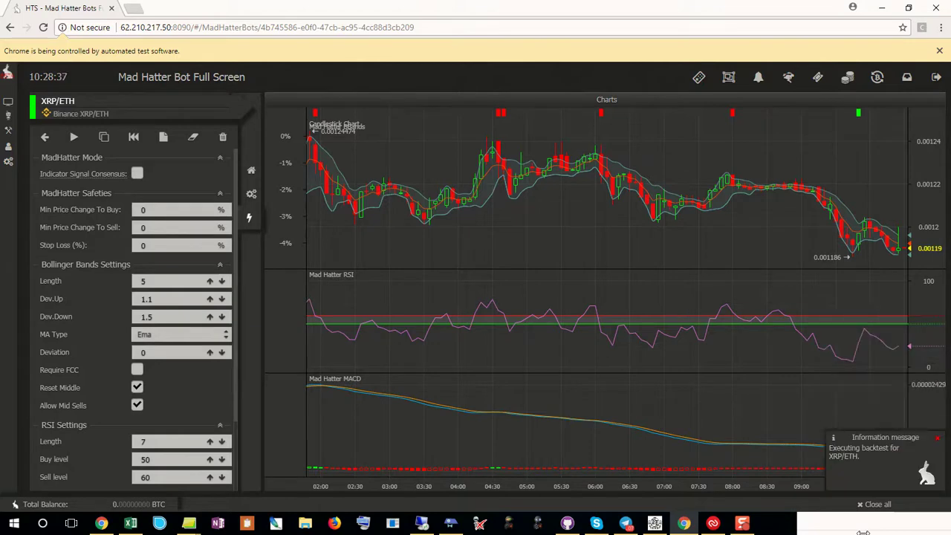
click(250, 170)
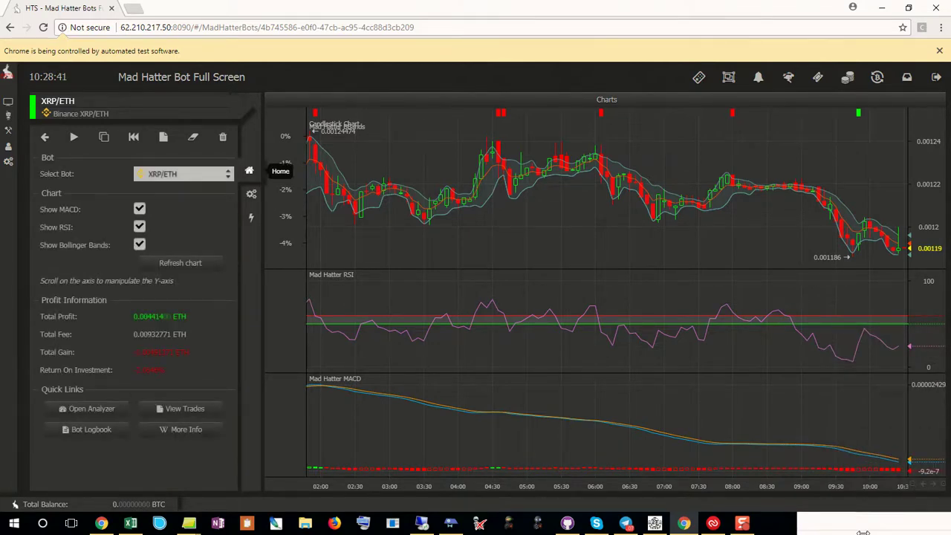
Switch the MA Type to Dema, backtest over 2 Weeks and check the profit.
click(252, 193)
click(182, 334)
click(208, 259)
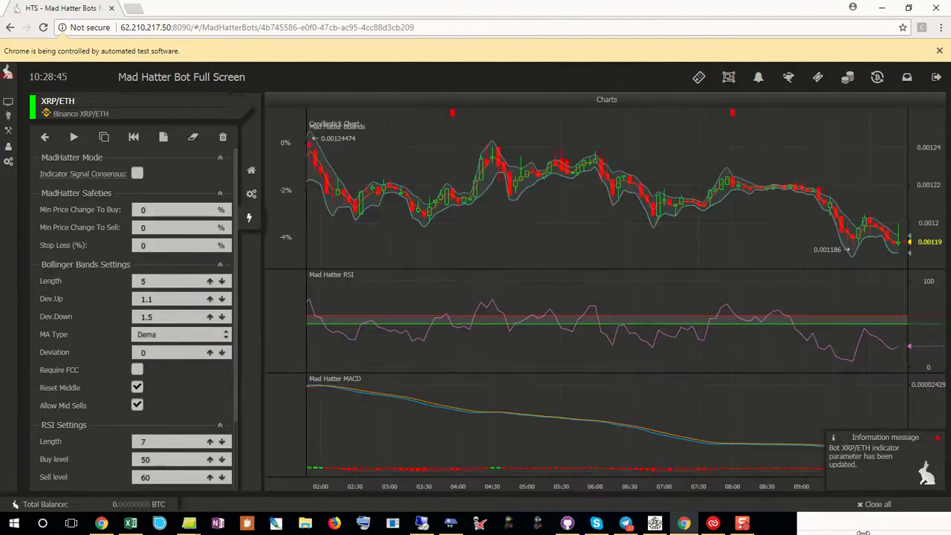
click(133, 137)
click(183, 173)
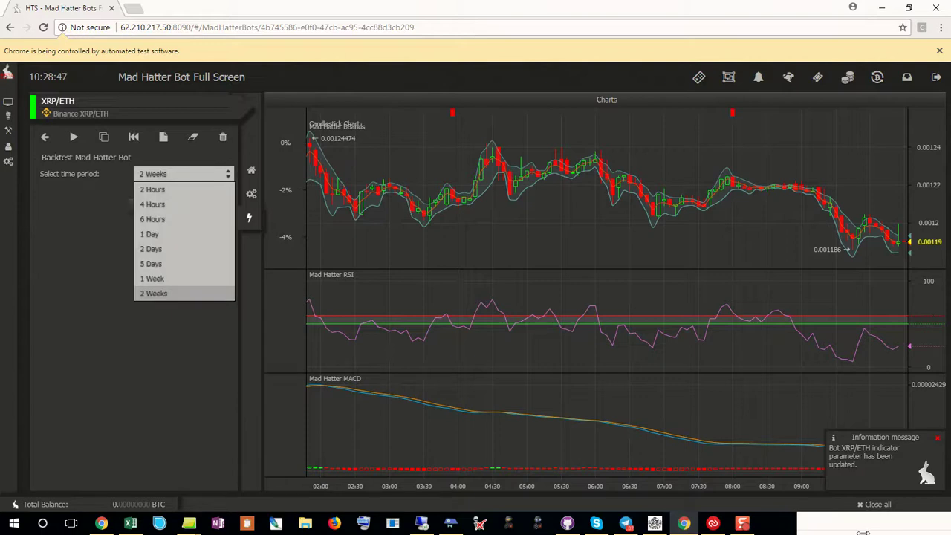
key(Return)
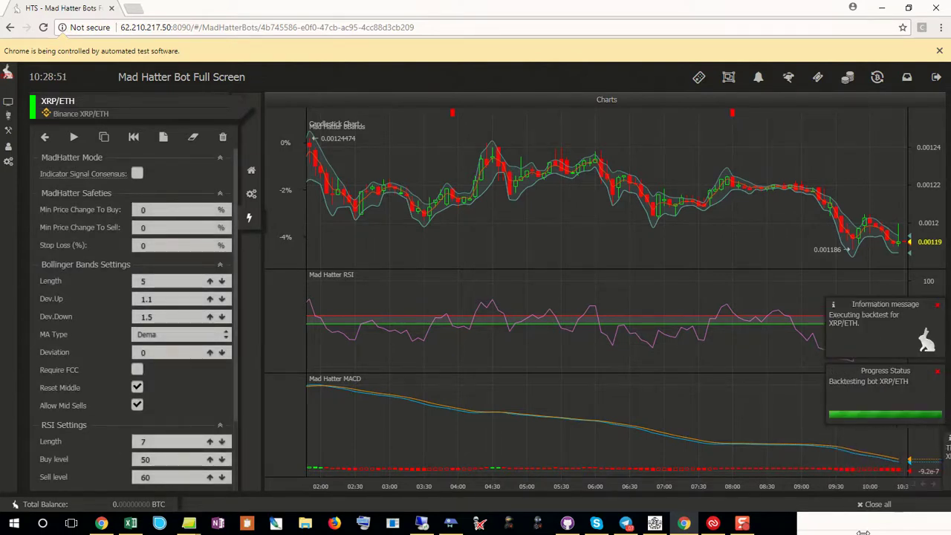
click(251, 170)
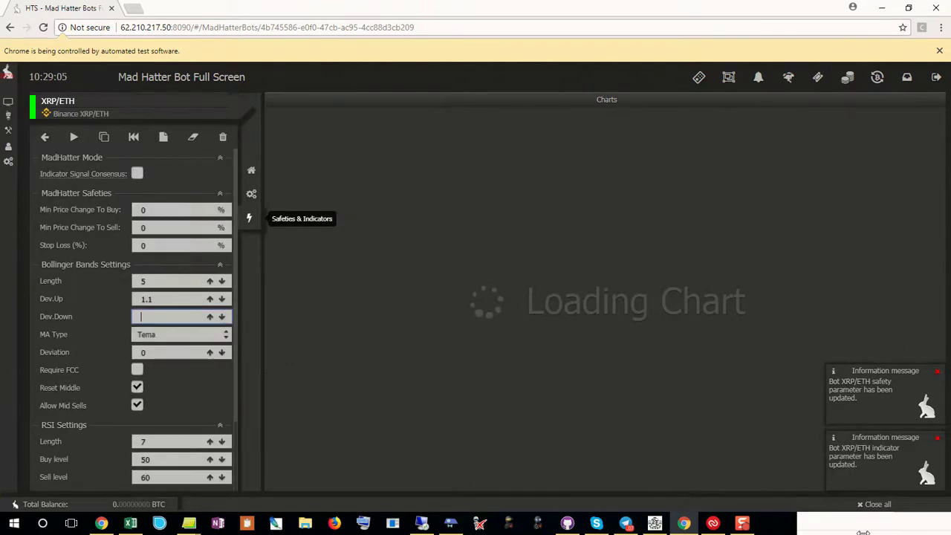
Set Dev.Down to 1.5, the next field to 0, Buy level 50, MACD Fast 50, MACD Signal 5.
text(1.5)
key(Tab)
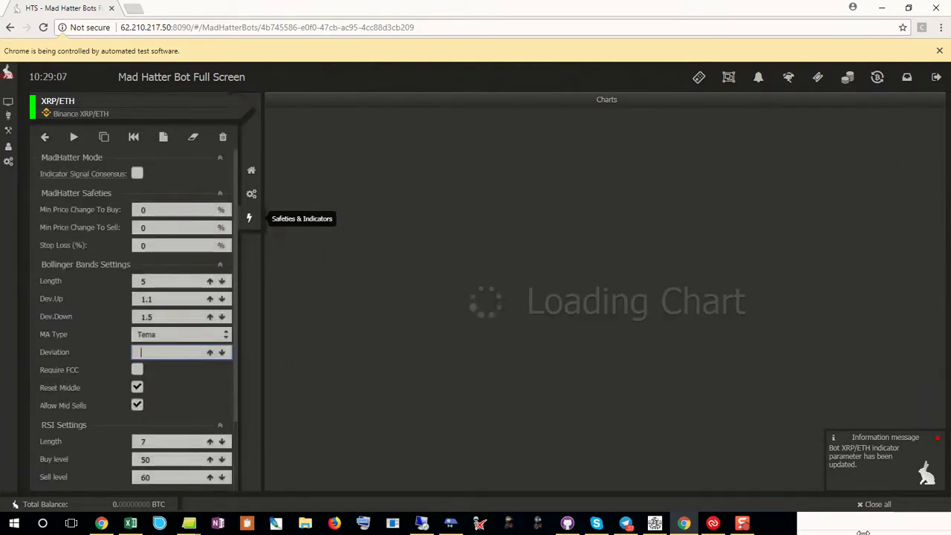
text(0)
click(181, 460)
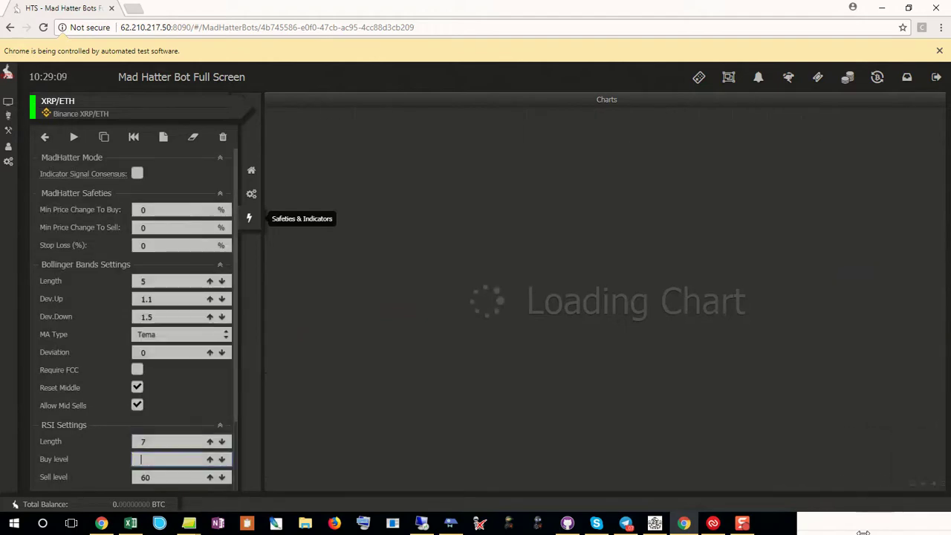
text(50)
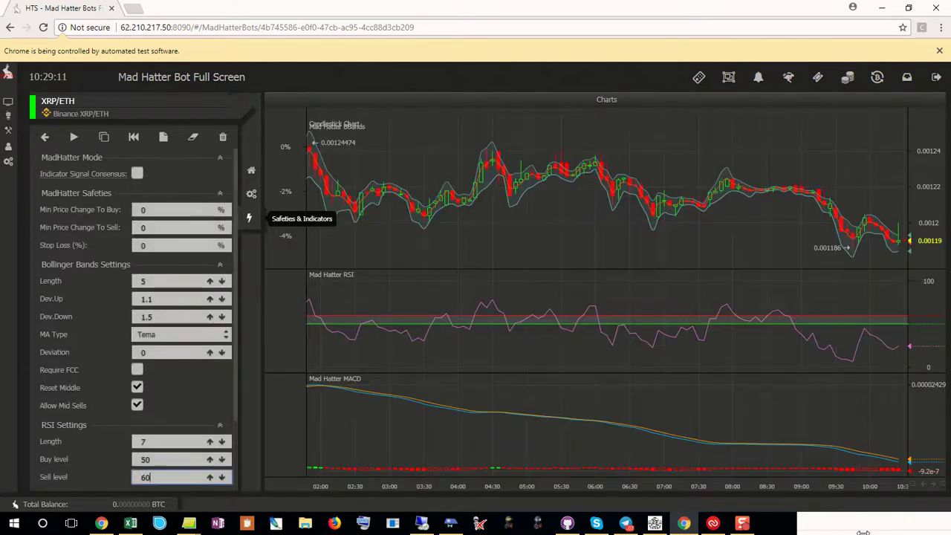
click(181, 424)
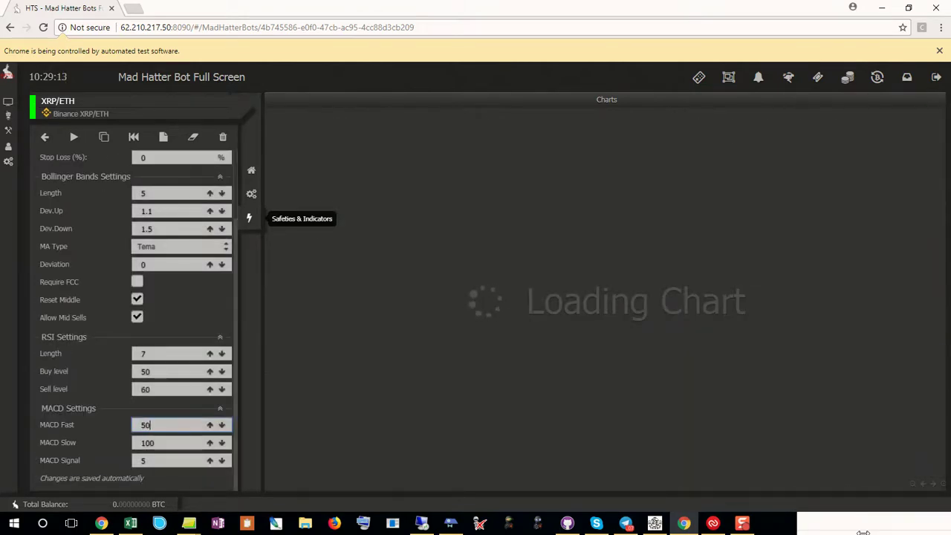
text(50)
click(181, 460)
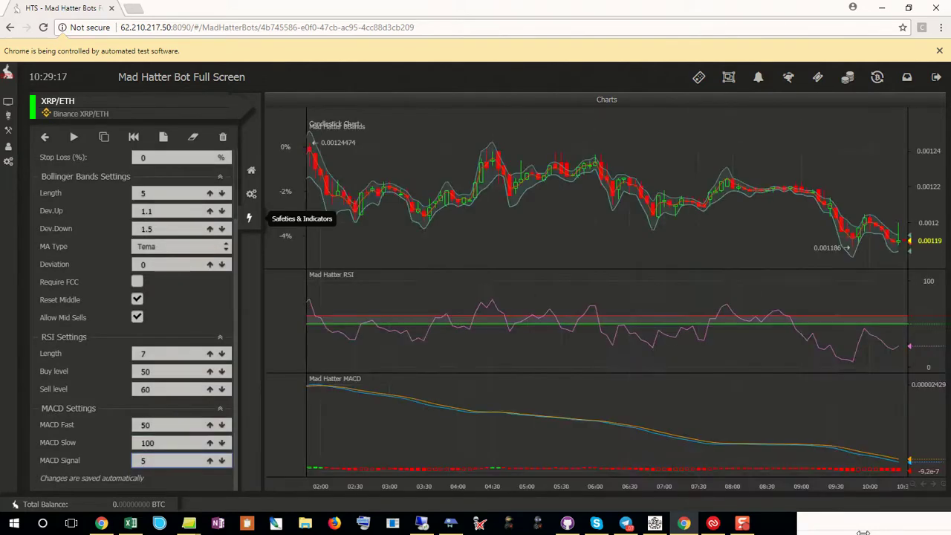
text(5)
Run a 2 Weeks backtest of the bot and check its 0.0000% return on investment.
click(134, 136)
click(183, 174)
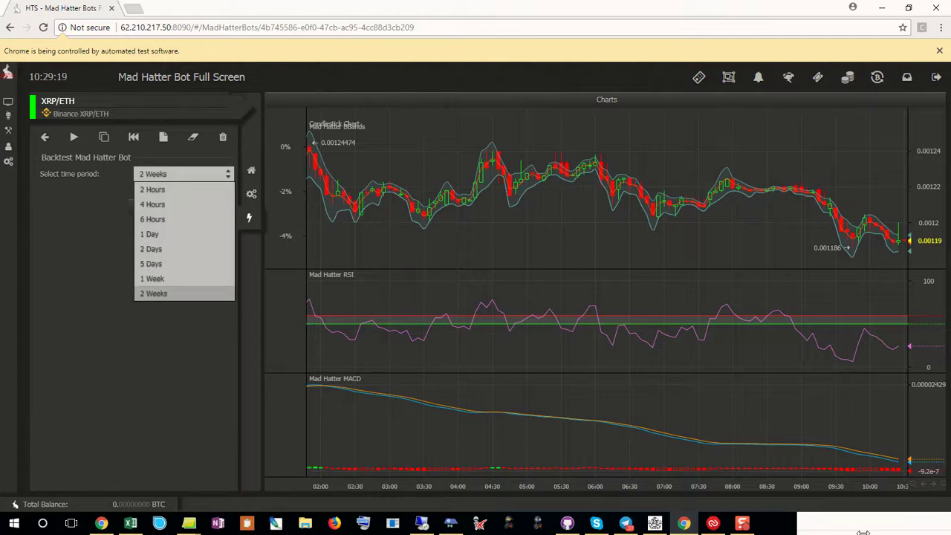
click(153, 293)
click(202, 208)
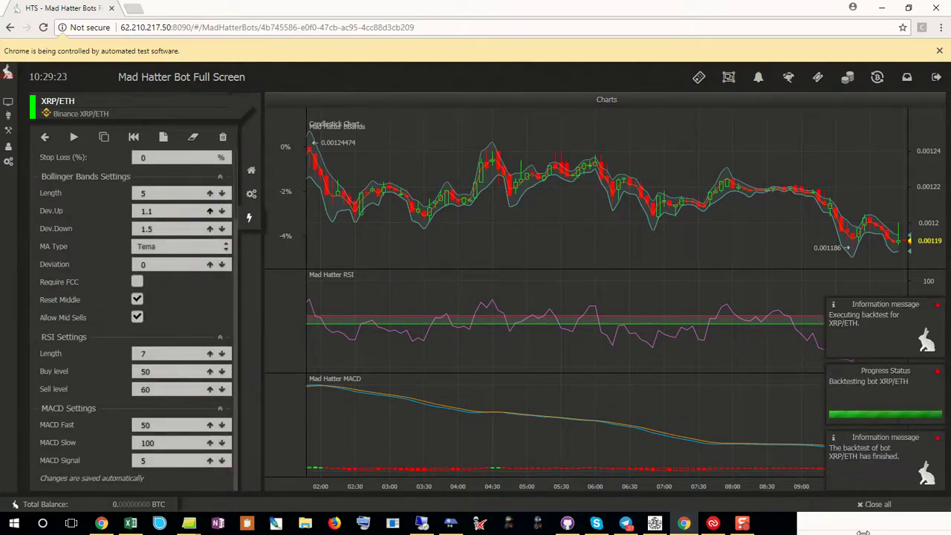
click(251, 193)
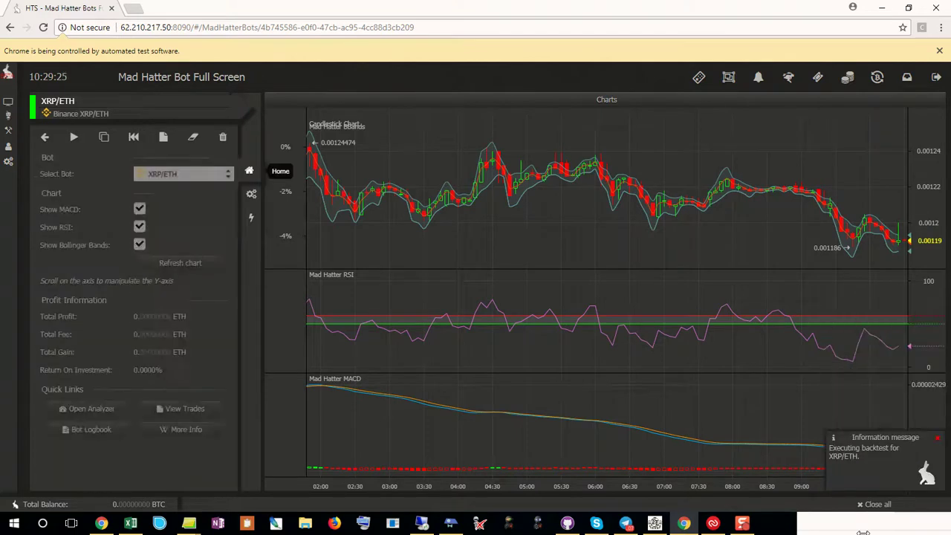
click(249, 217)
click(134, 136)
click(183, 174)
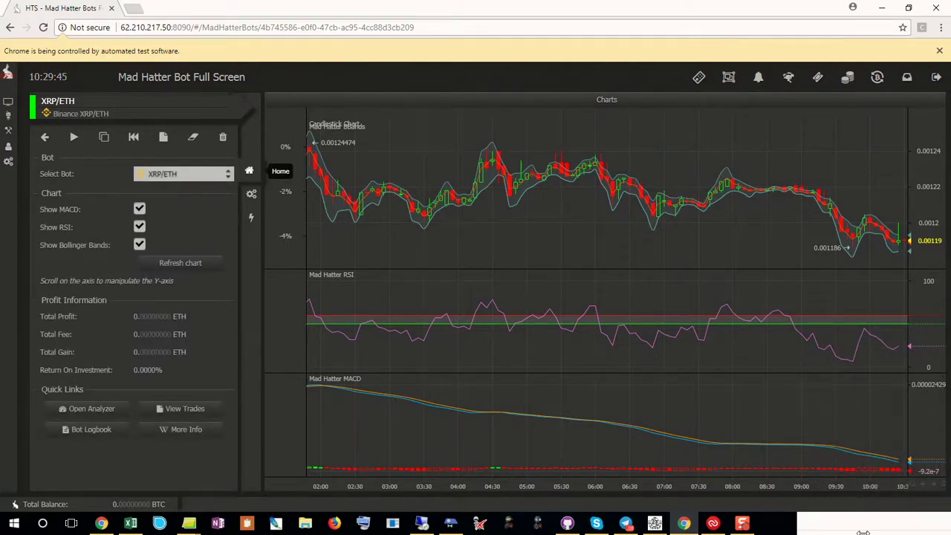
click(249, 218)
click(183, 227)
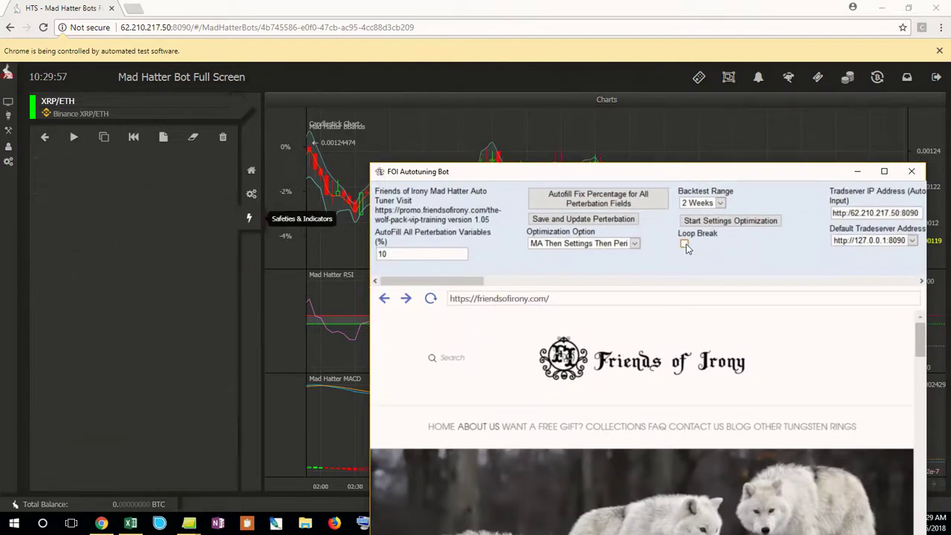
Enable Loop Break, choose Settings Only over a 2 Weeks range, and start the settings optimization.
click(685, 245)
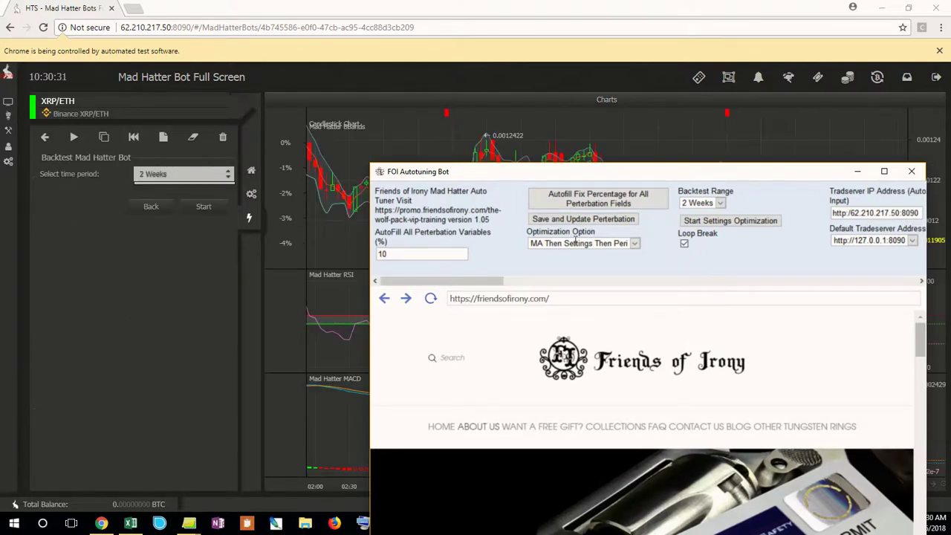
click(634, 244)
click(561, 267)
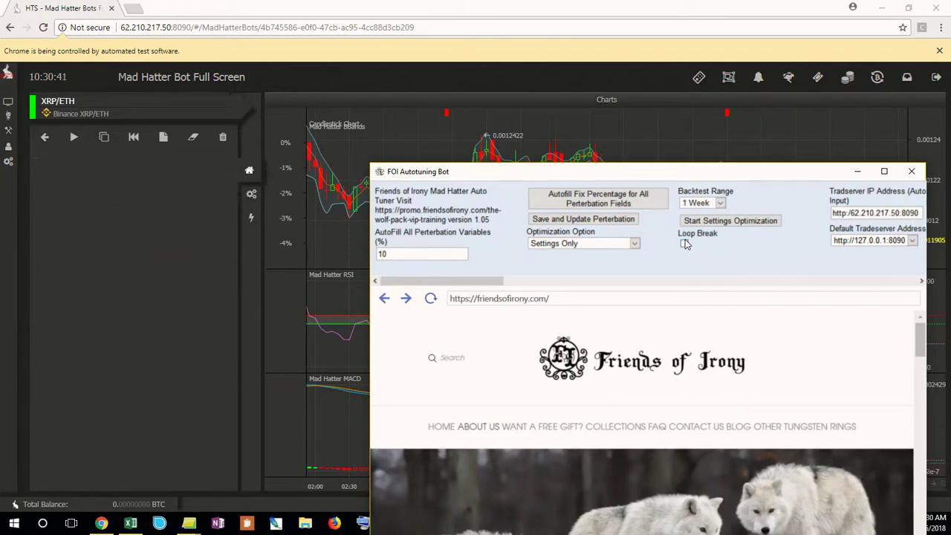
click(685, 243)
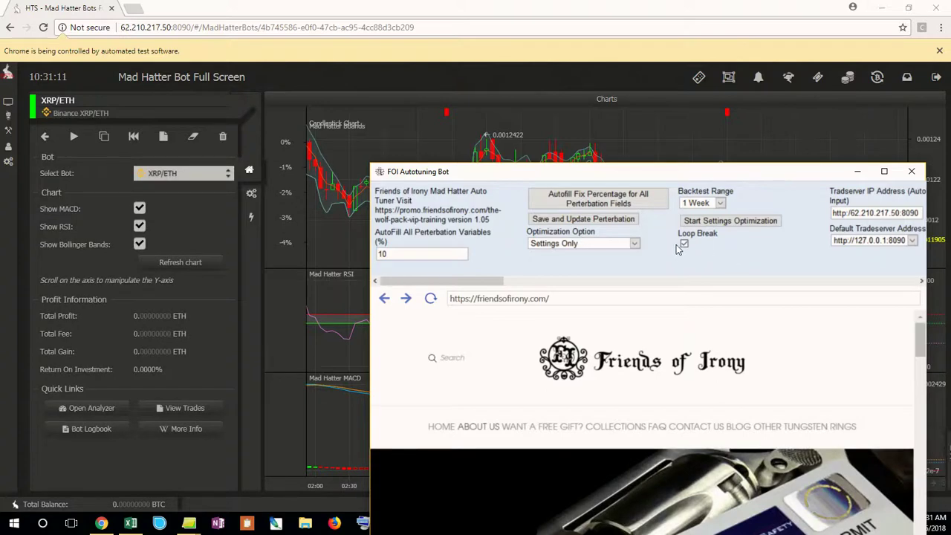
click(704, 216)
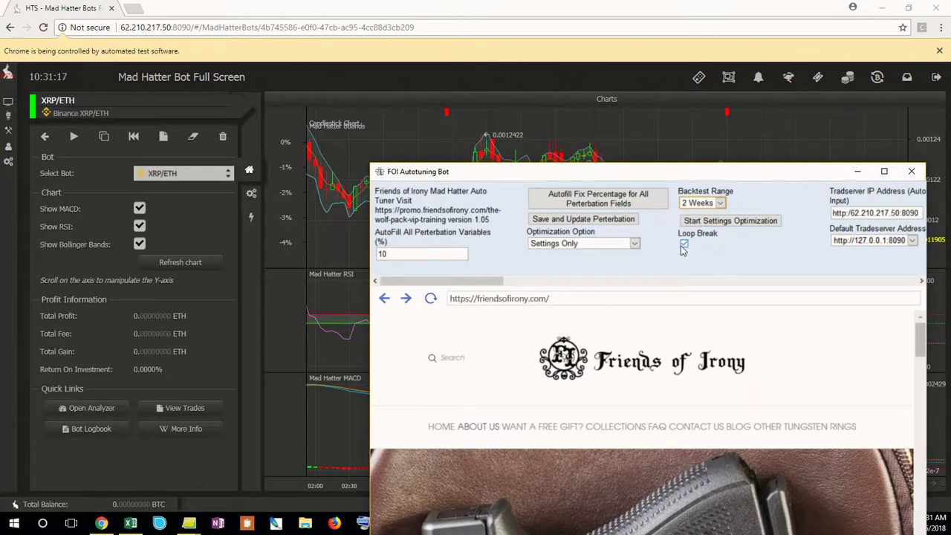
click(728, 221)
Move the autotuner window aside to watch the charts while it backtests varied safety values.
drag(736, 174, 498, 166)
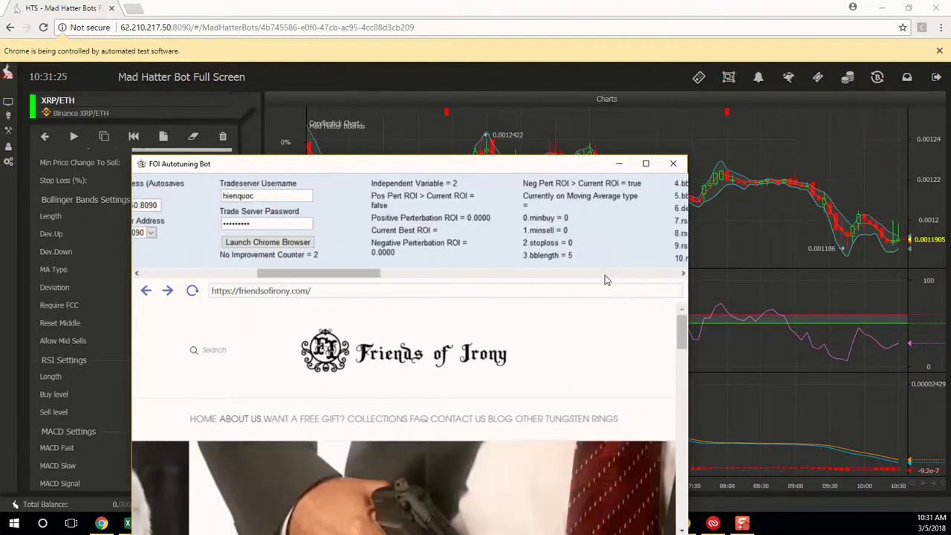
drag(442, 280, 186, 276)
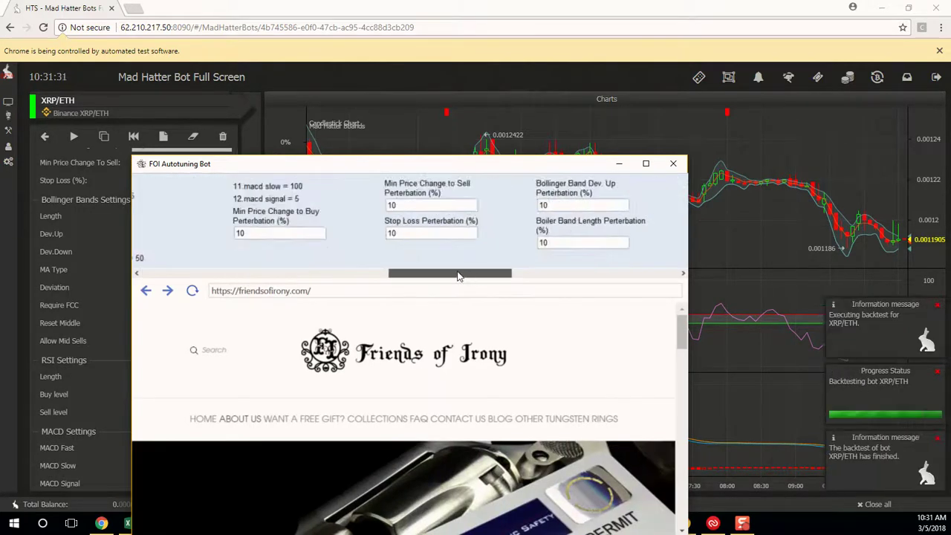
drag(327, 168, 516, 141)
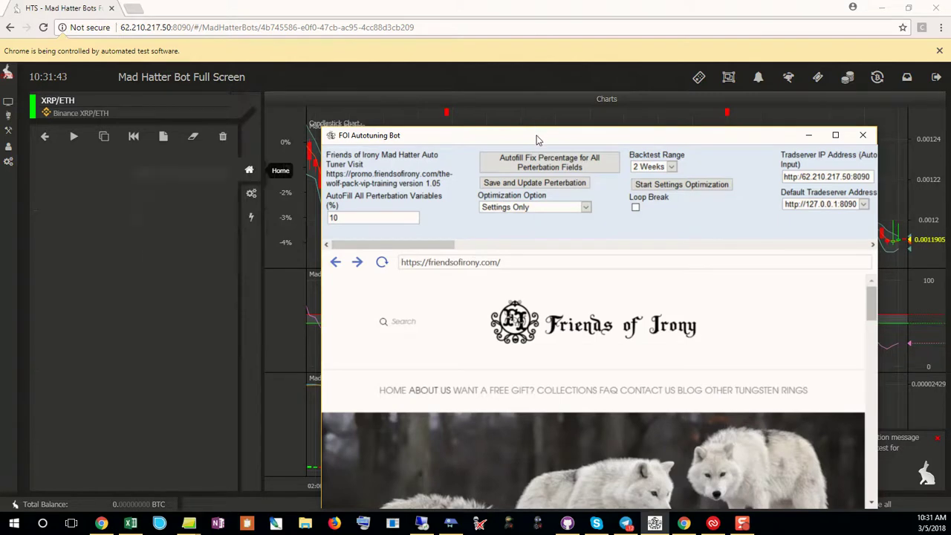
drag(537, 138, 297, 369)
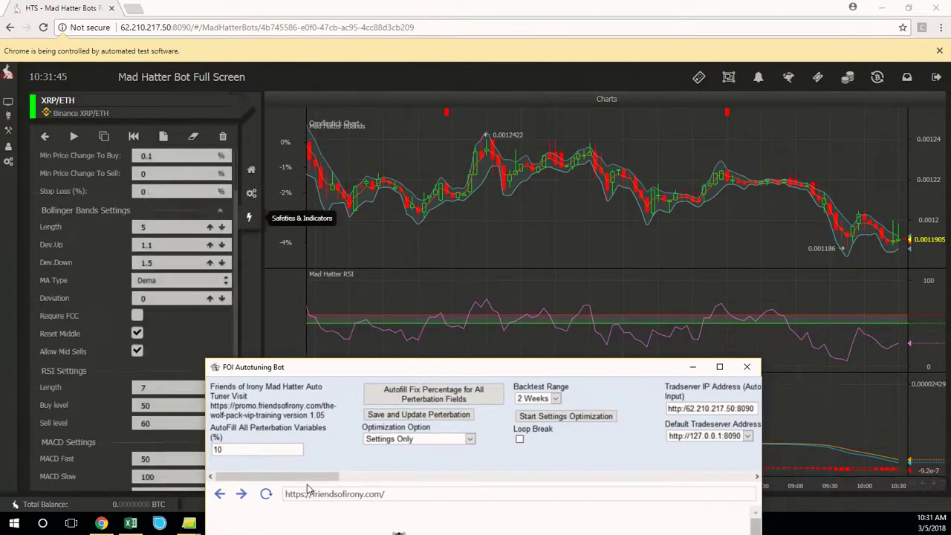
drag(308, 479, 434, 483)
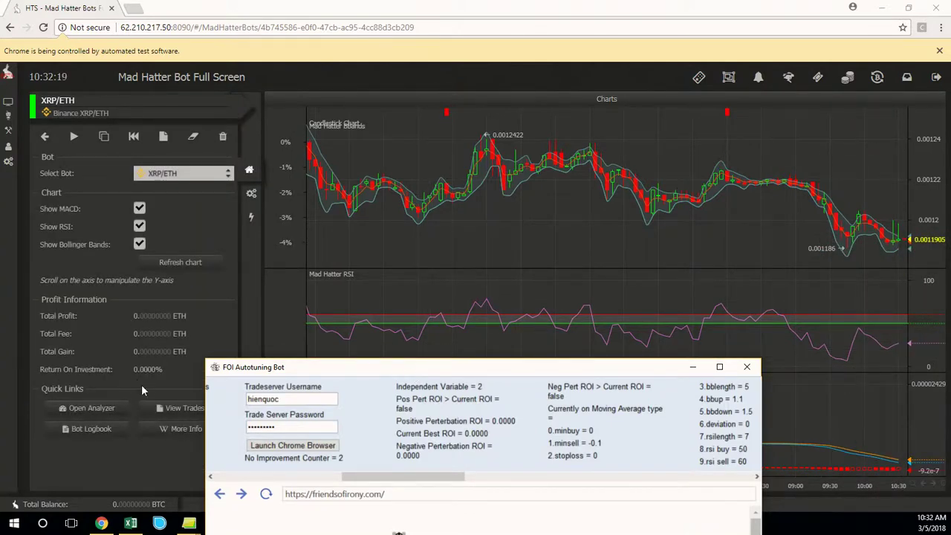
drag(394, 370, 518, 313)
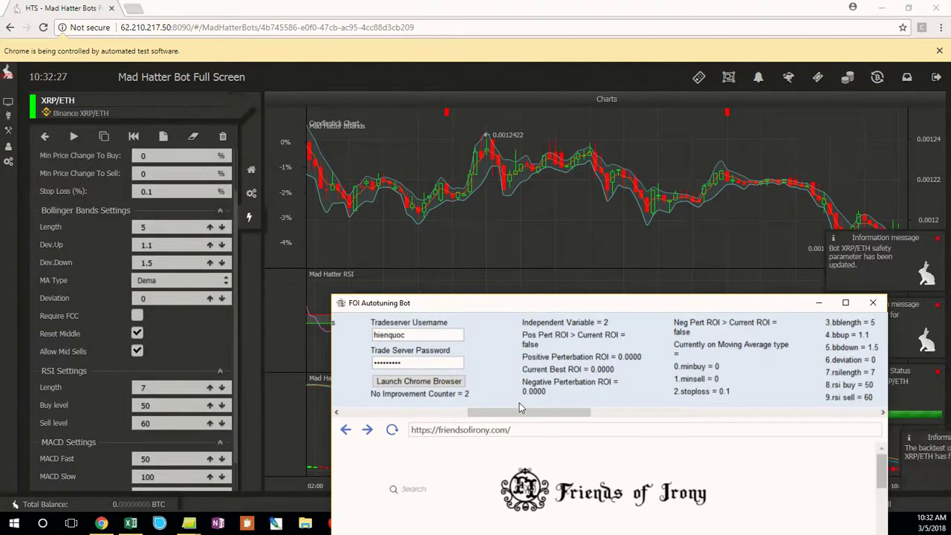
drag(584, 411, 475, 403)
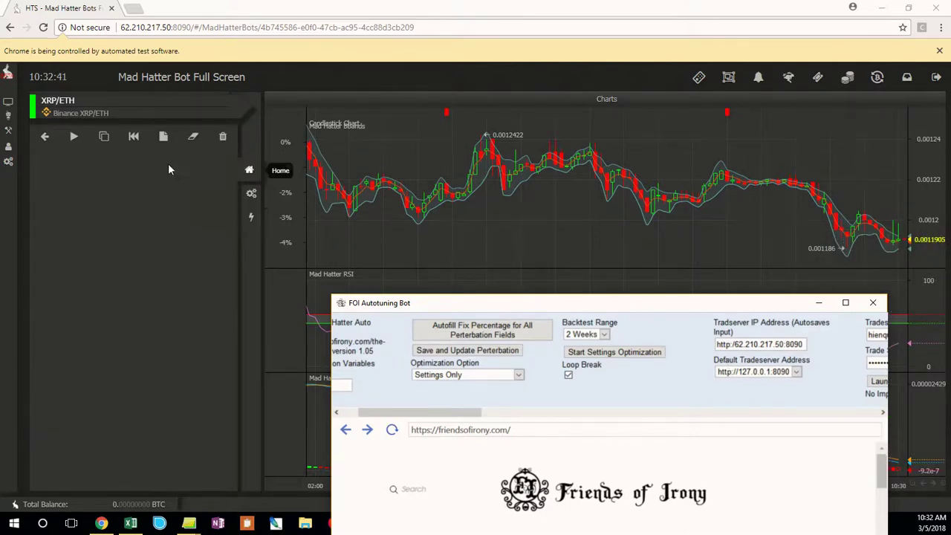
Enter .1 in the bot's safety settings, keeping Dema as the MA type.
click(168, 163)
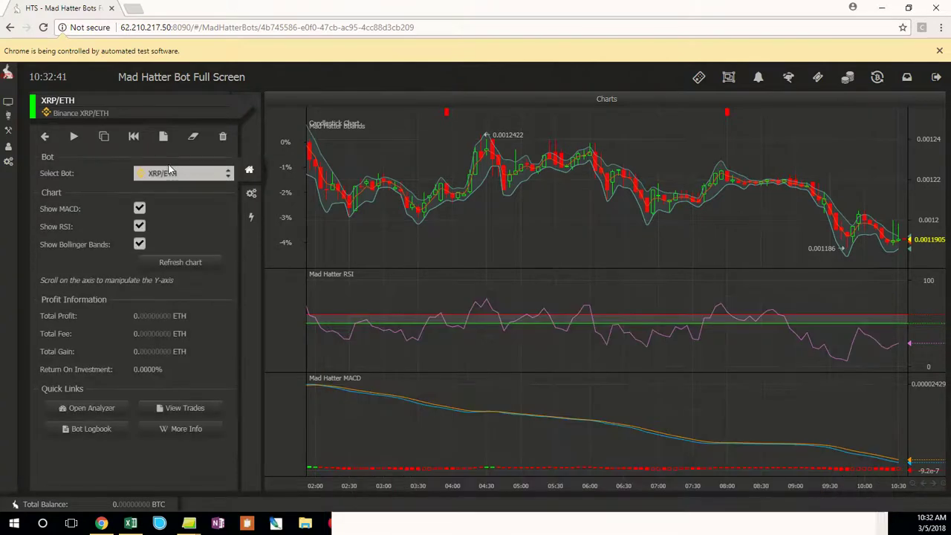
click(250, 195)
click(251, 217)
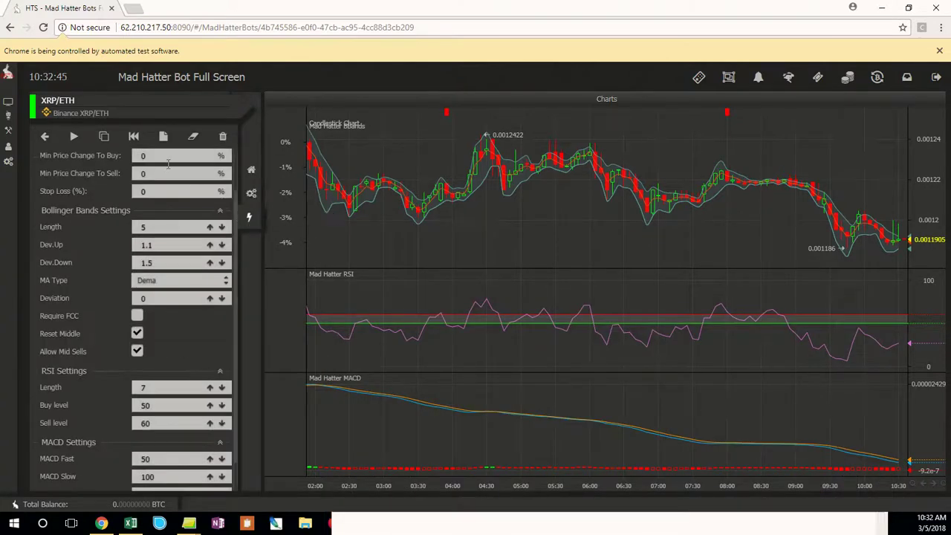
text(.1)
click(164, 171)
click(164, 171)
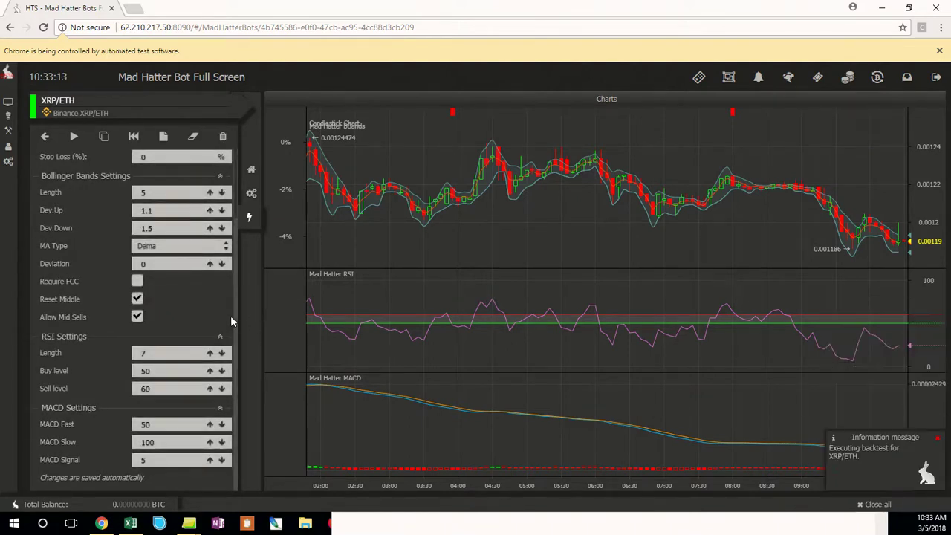
Set Min Price Change To Buy to 0.1 and backtest the XRP/ETH bot.
click(252, 193)
scroll(179, 209, up, 1)
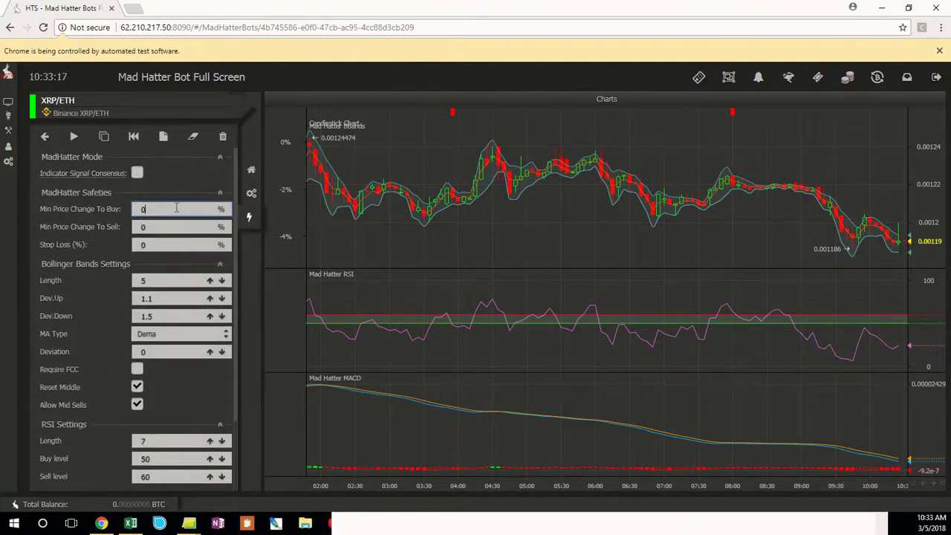
click(176, 209)
text(0.1)
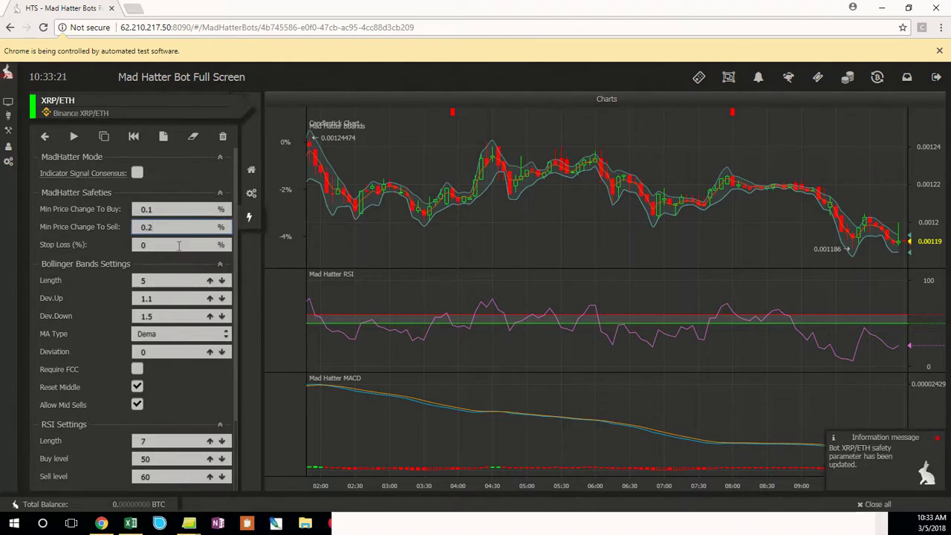
click(134, 136)
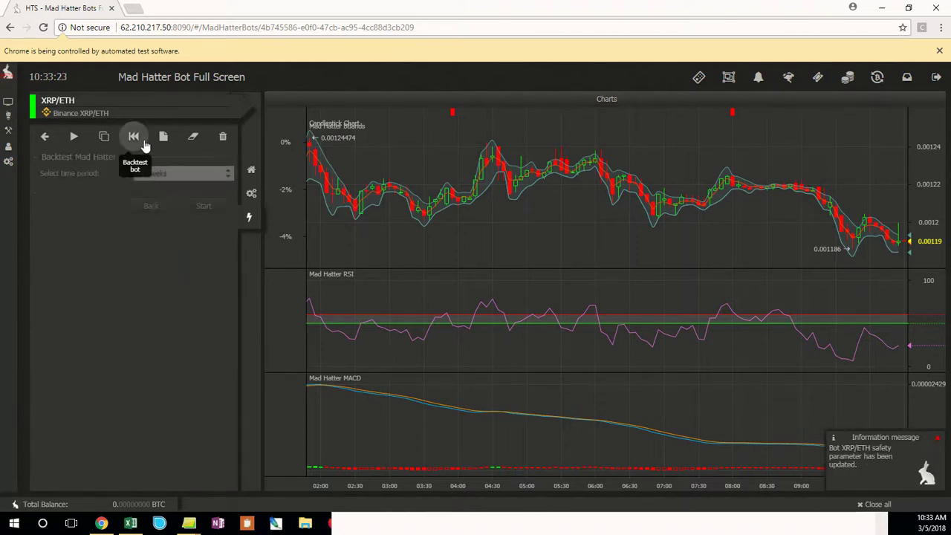
click(201, 206)
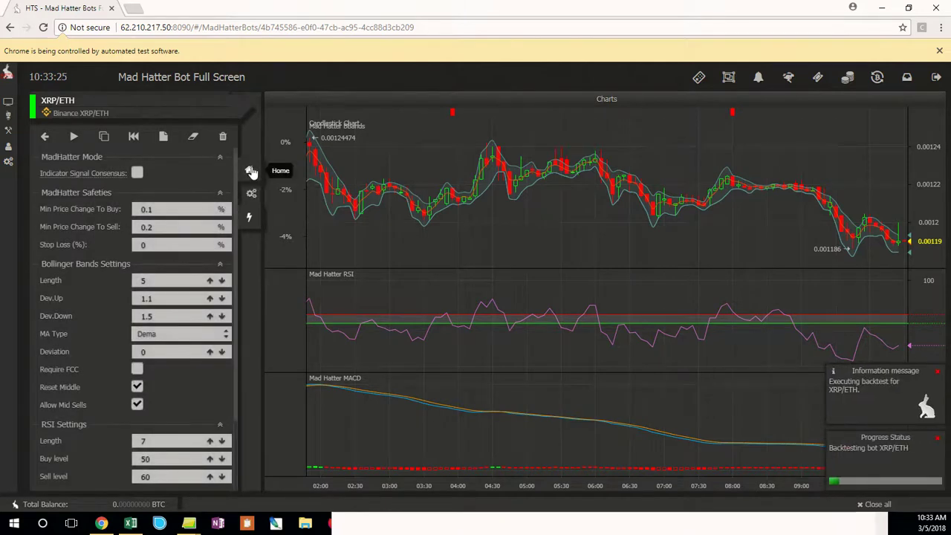
Review the profit figures, then zoom out and pan the charts into 5 Mar.
click(251, 170)
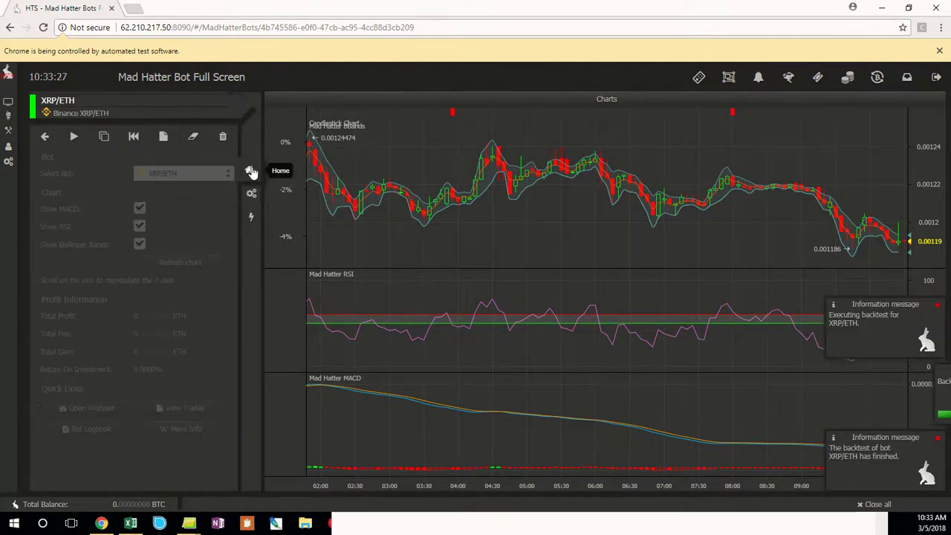
click(251, 193)
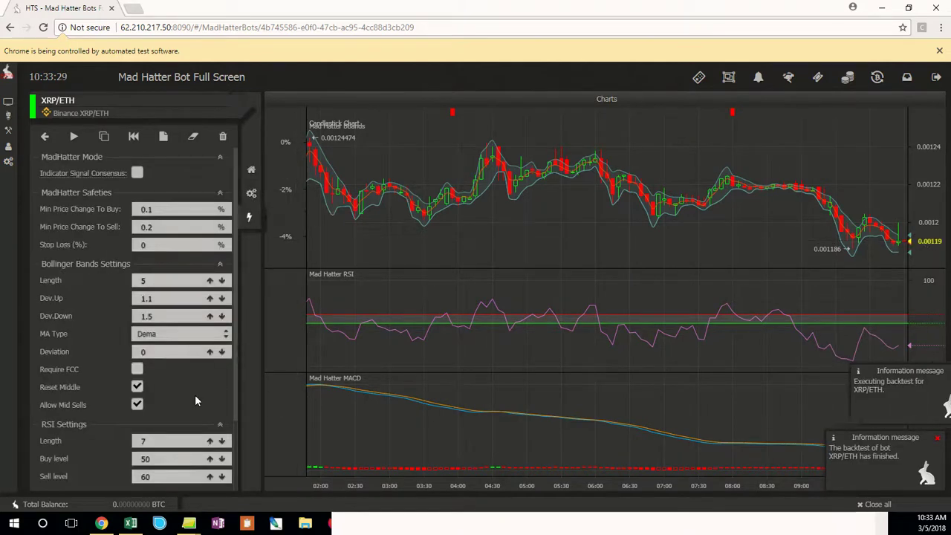
scroll(195, 395, down, 2)
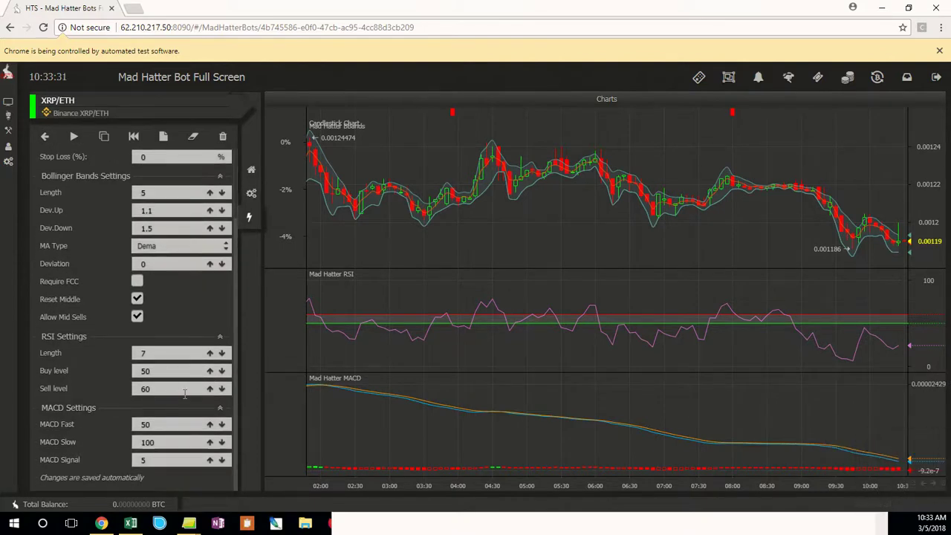
scroll(179, 320, up, 2)
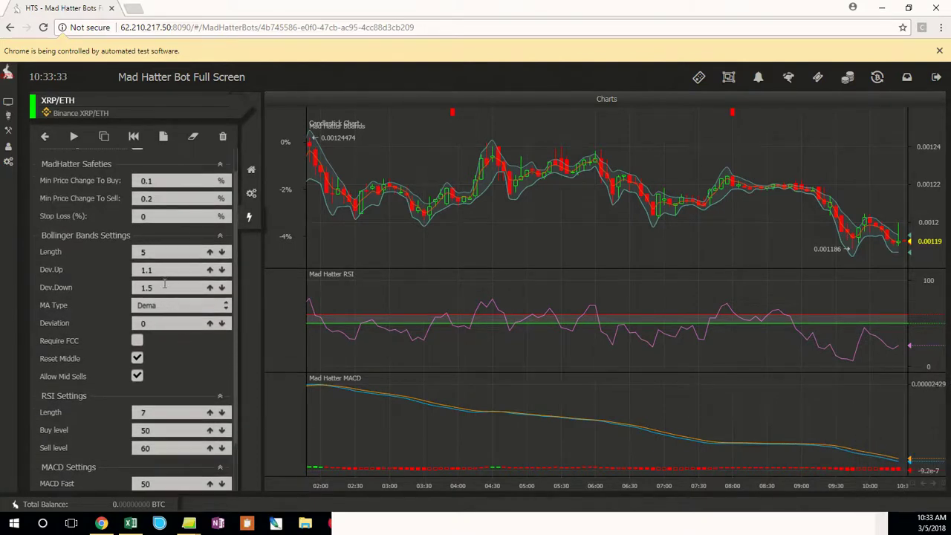
scroll(177, 368, up, 1)
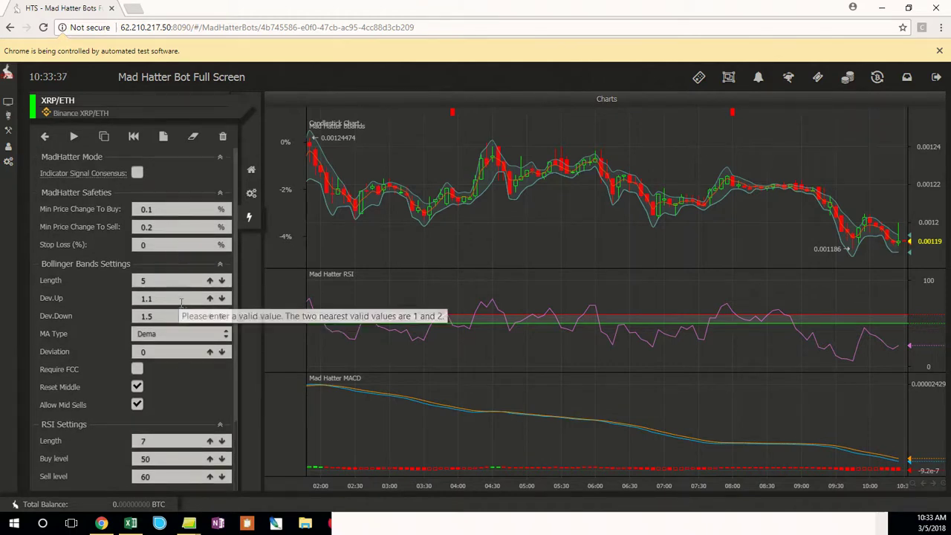
scroll(691, 290, down, 2)
scroll(689, 298, down, 3)
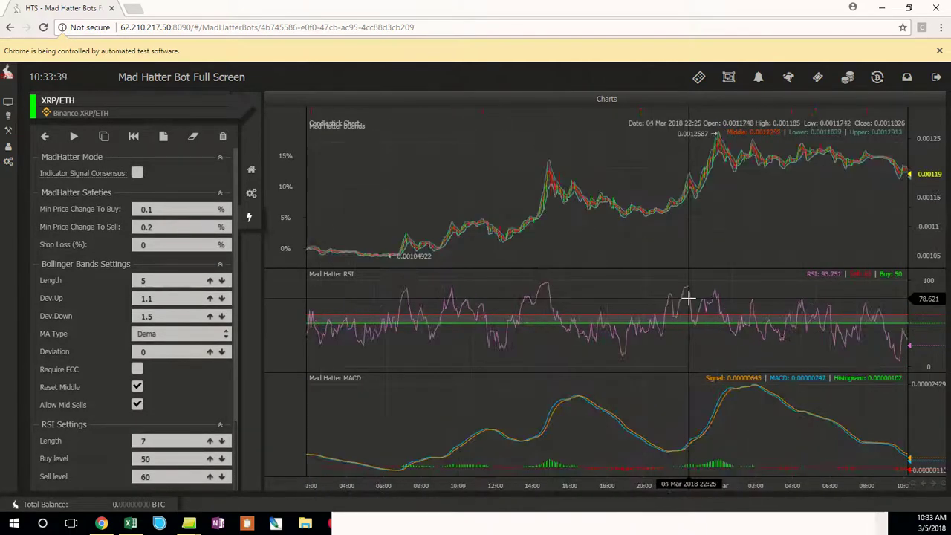
drag(583, 275, 300, 297)
Set the MA Type to Tema, then change it to Sma.
click(172, 341)
click(213, 319)
click(174, 316)
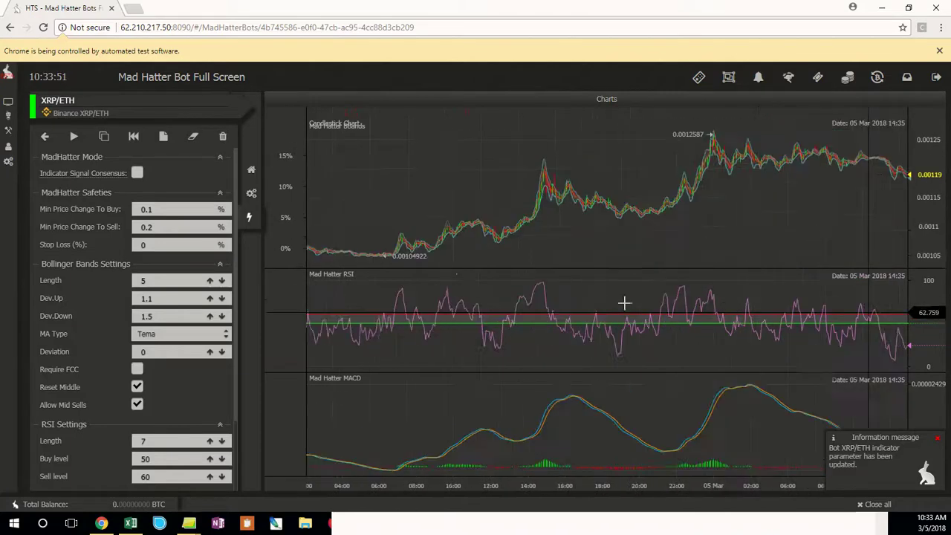
click(167, 333)
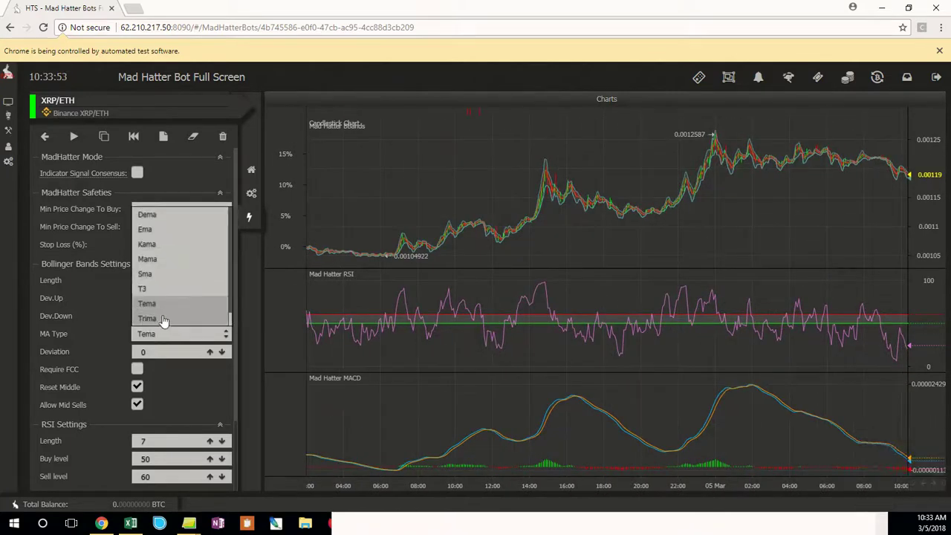
click(168, 274)
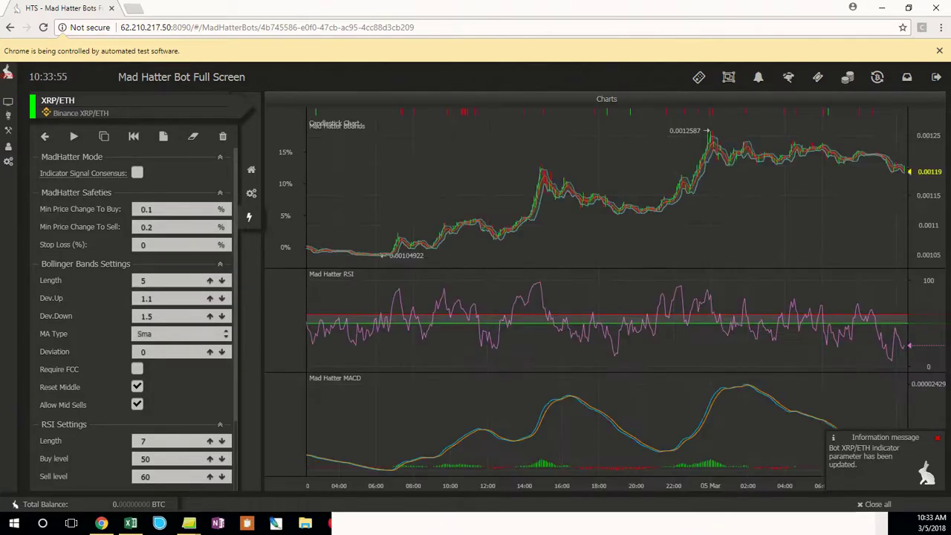
Backtest the Sma bot and view its 8.2598% return on investment.
click(131, 140)
click(199, 209)
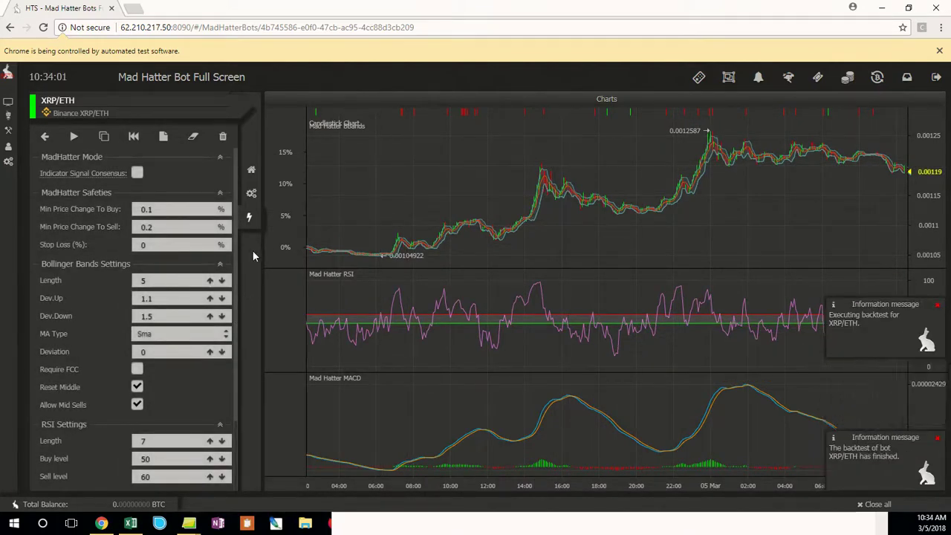
click(250, 171)
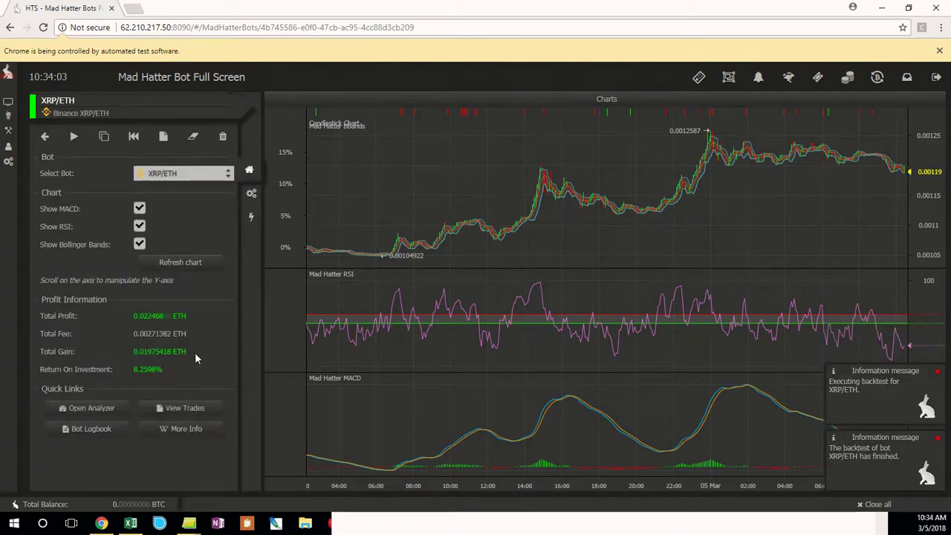
click(179, 409)
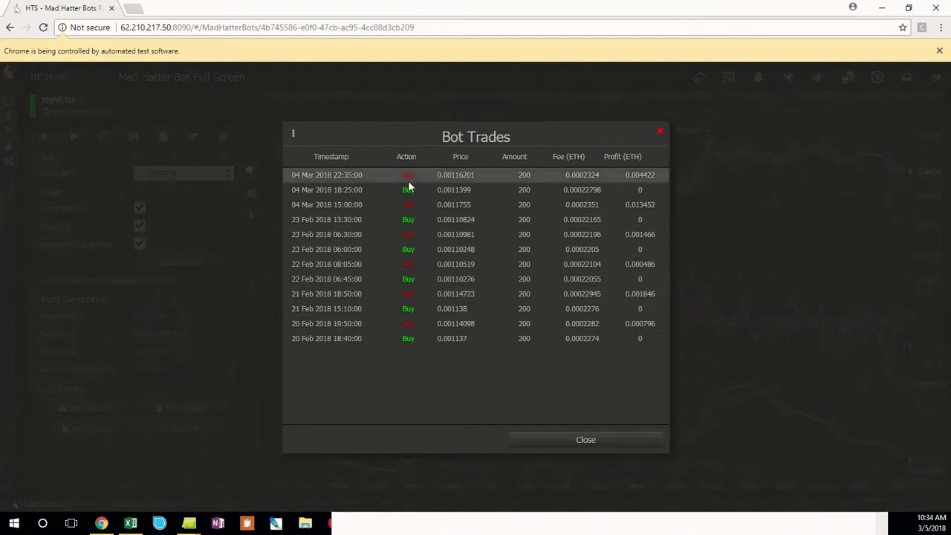
drag(658, 134, 309, 218)
drag(431, 221, 660, 133)
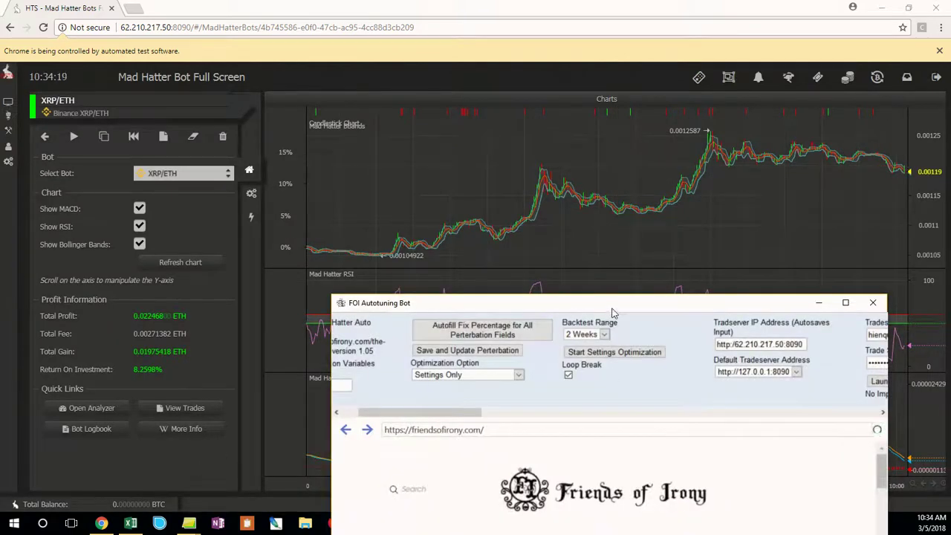
Choose the MA Then Settings Then Period optimization option, then move the autotuner below the charts.
drag(624, 304, 633, 159)
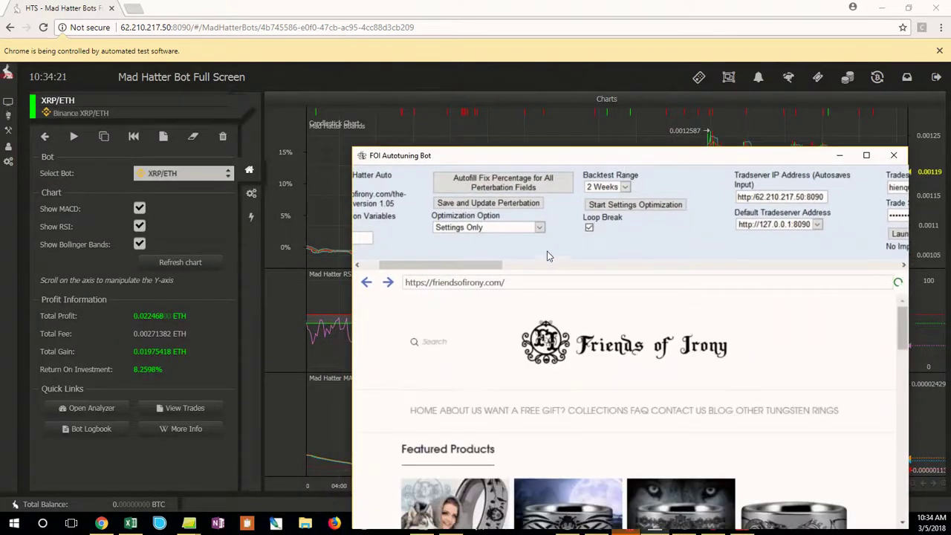
drag(501, 270, 443, 268)
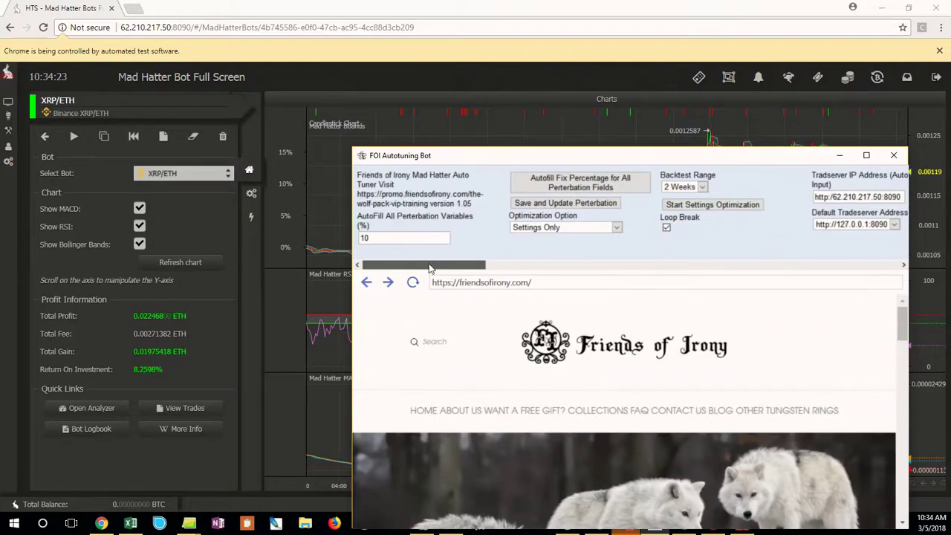
click(587, 226)
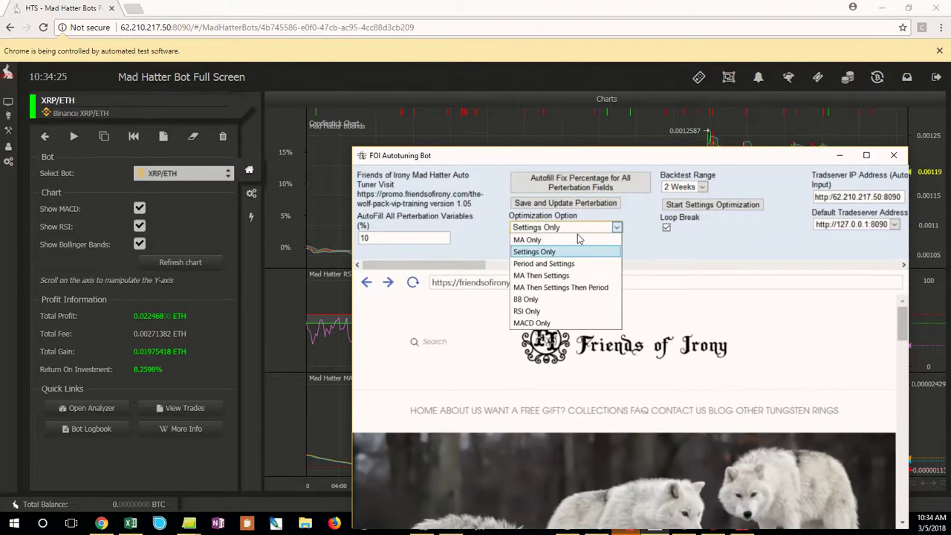
click(569, 289)
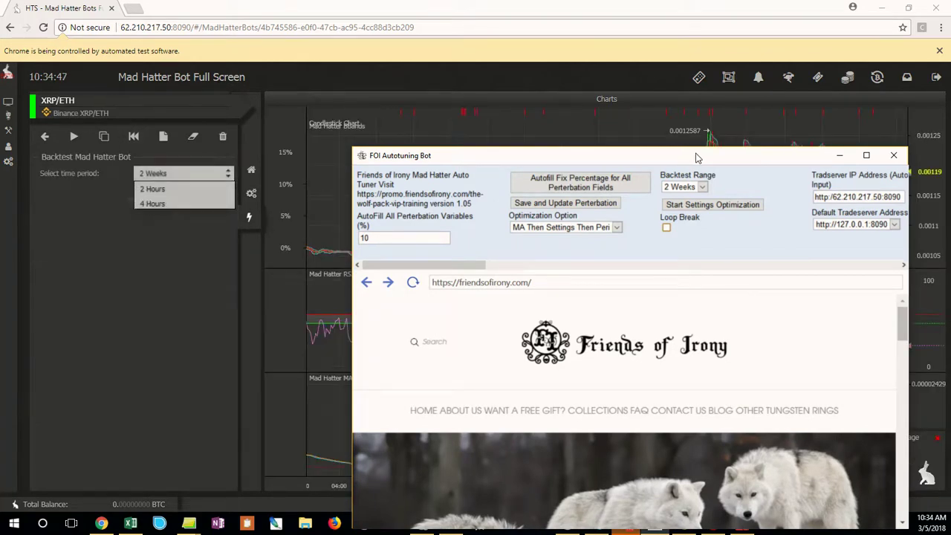
drag(696, 157, 542, 432)
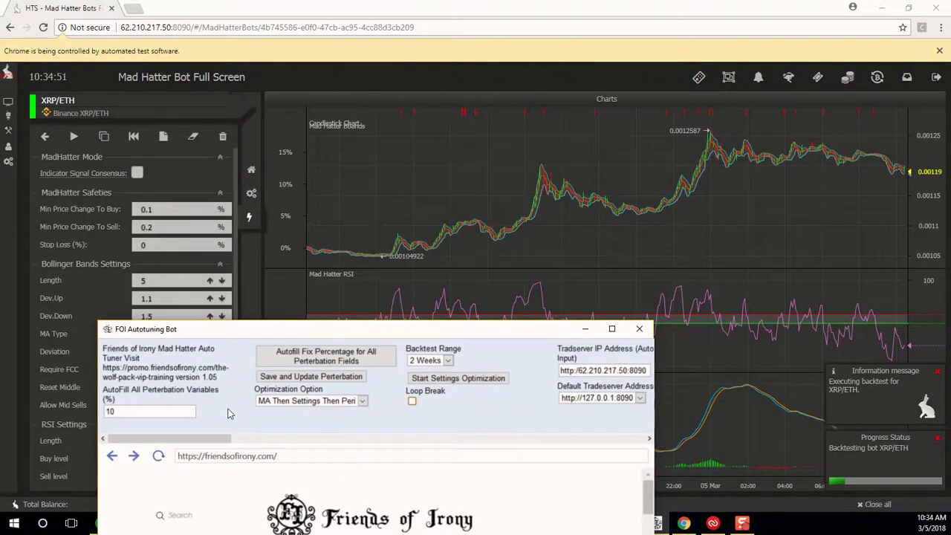
Drag the autotuner window to the lower right while MA-type results are listed.
drag(223, 438, 350, 448)
drag(360, 334, 600, 394)
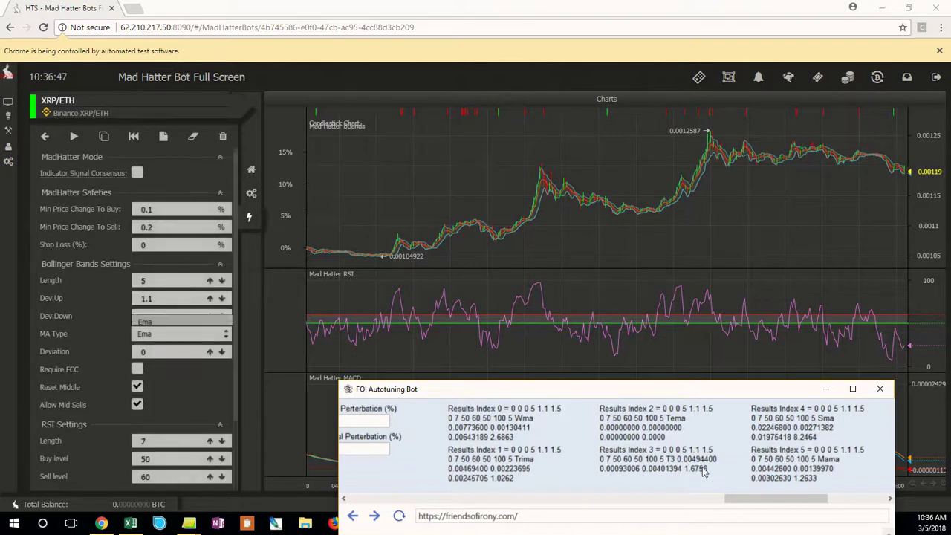
Scroll the FOI results to review Results Index 0 through 8, with Sma leading at 8.2464 ROI.
drag(773, 503, 845, 503)
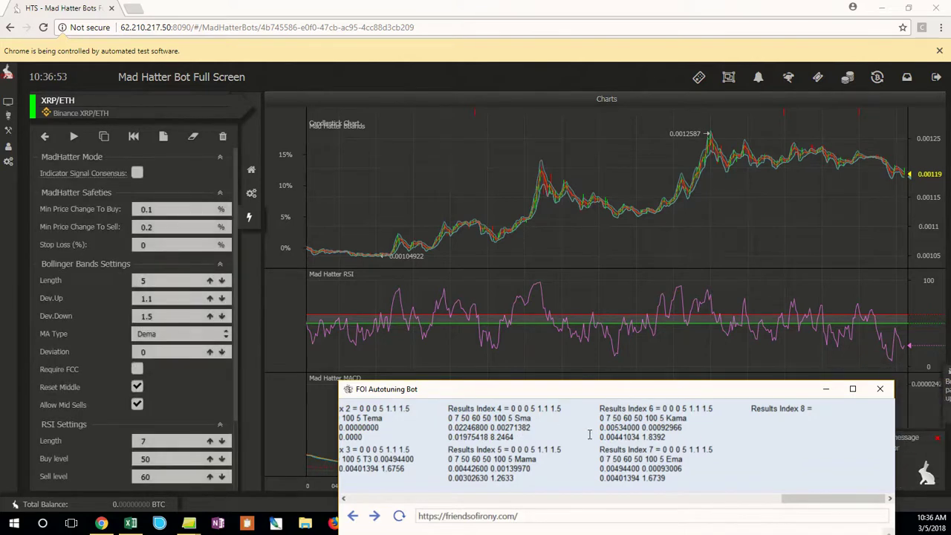
drag(833, 498, 857, 508)
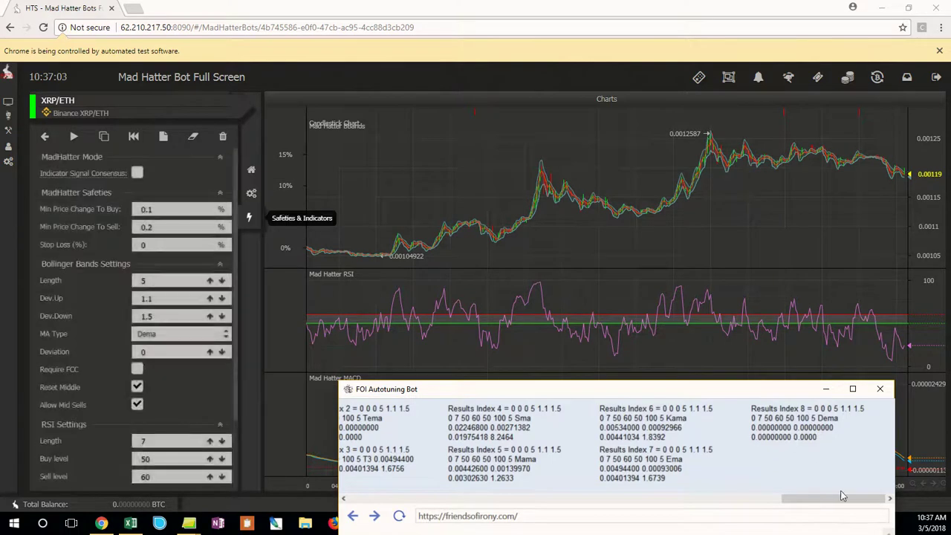
Scroll the FOI window back left to the Backtest Range and Optimization Option area.
click(780, 499)
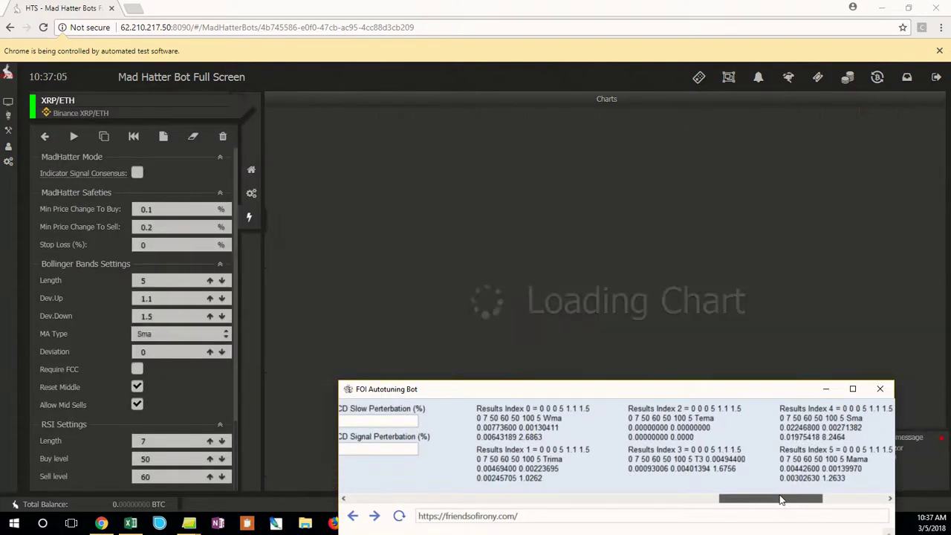
drag(780, 500, 414, 499)
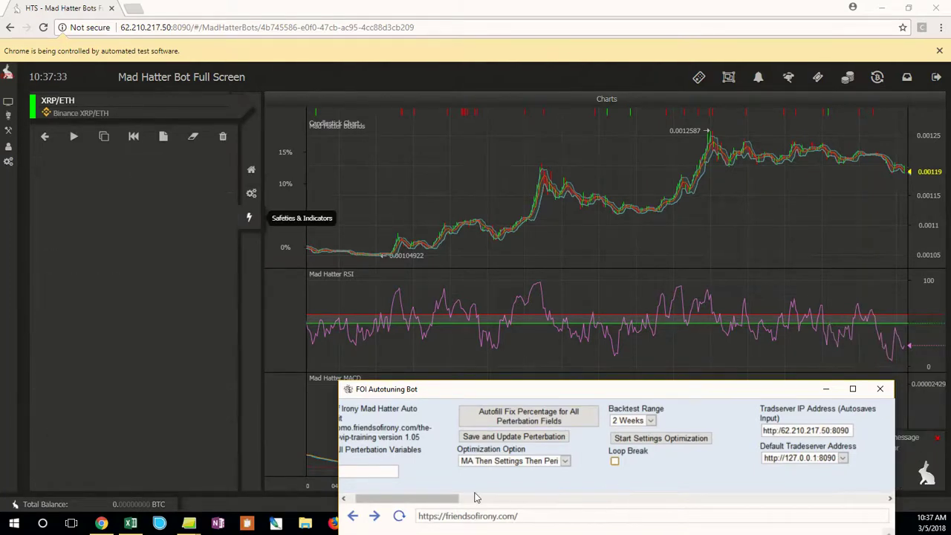
Scroll the FOI window right to follow the ROI fields during settings tuning.
drag(476, 498, 547, 498)
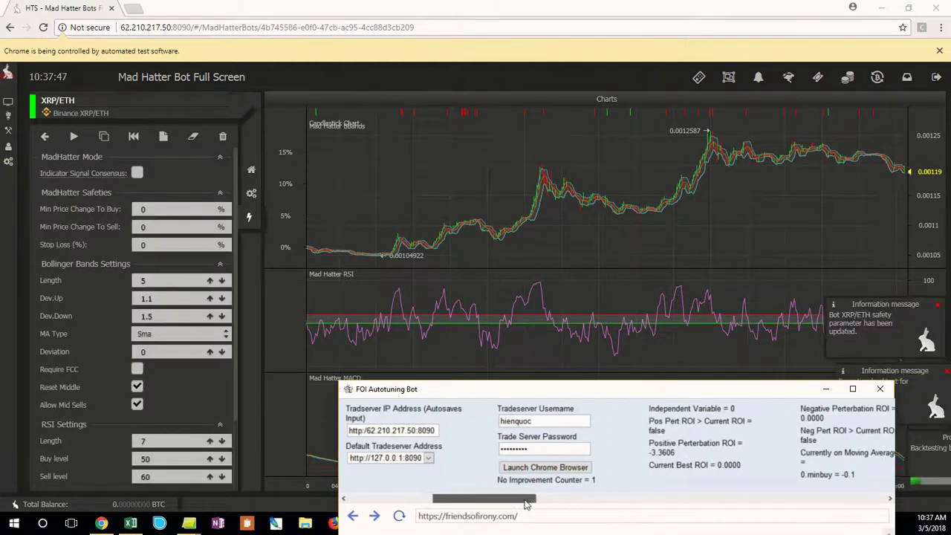
drag(522, 500, 532, 504)
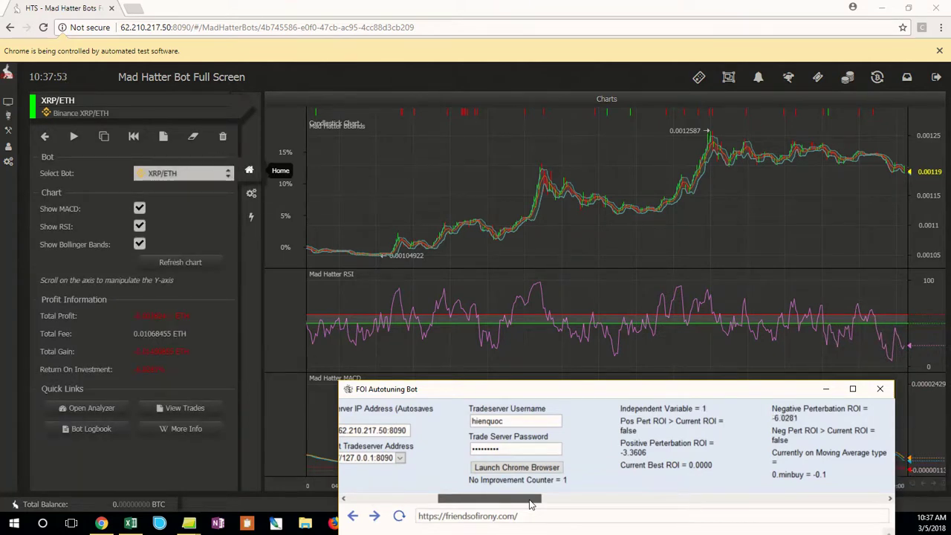
drag(531, 504, 537, 504)
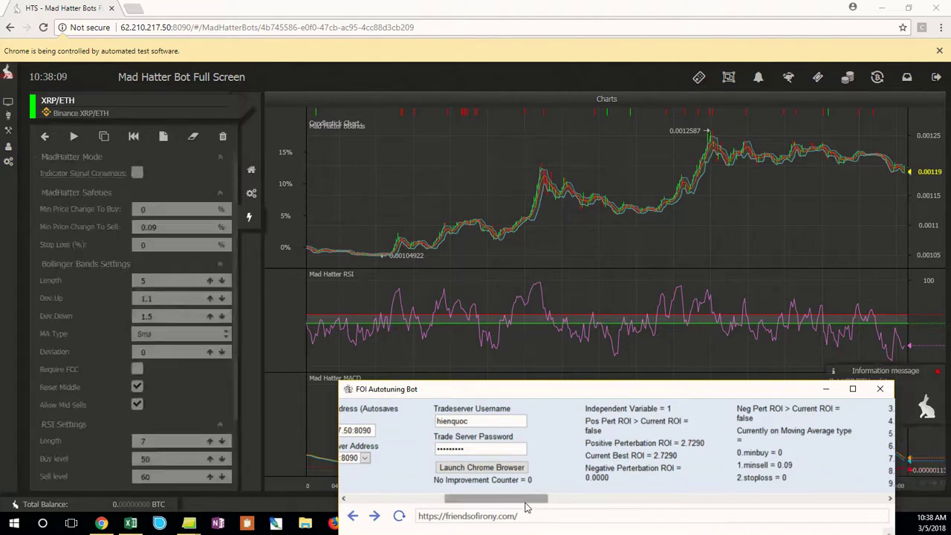
Scroll the FOI window to the variable list to follow the Bollinger Dev.Up trial.
drag(518, 506, 533, 506)
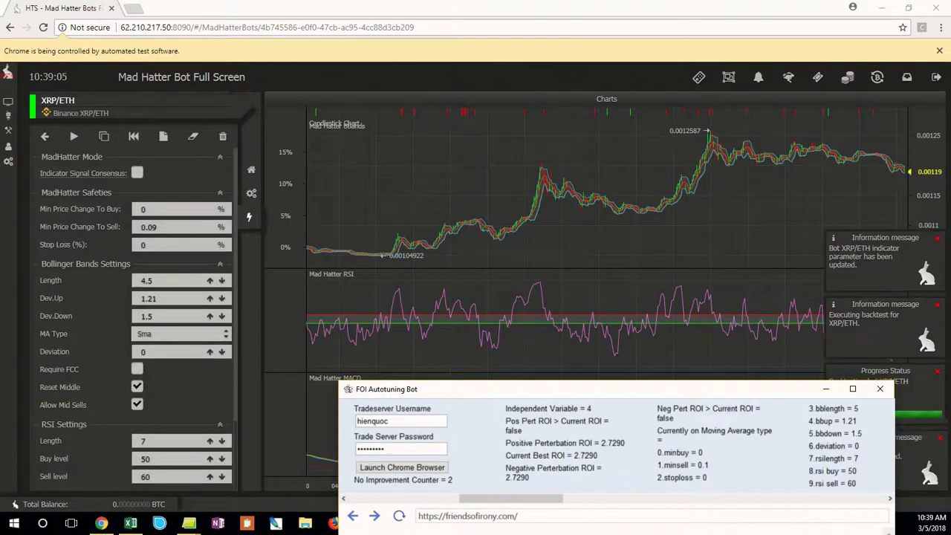
Start a new backtest from Safeties & Indicators and open its time period choices at 2 Weeks.
click(249, 217)
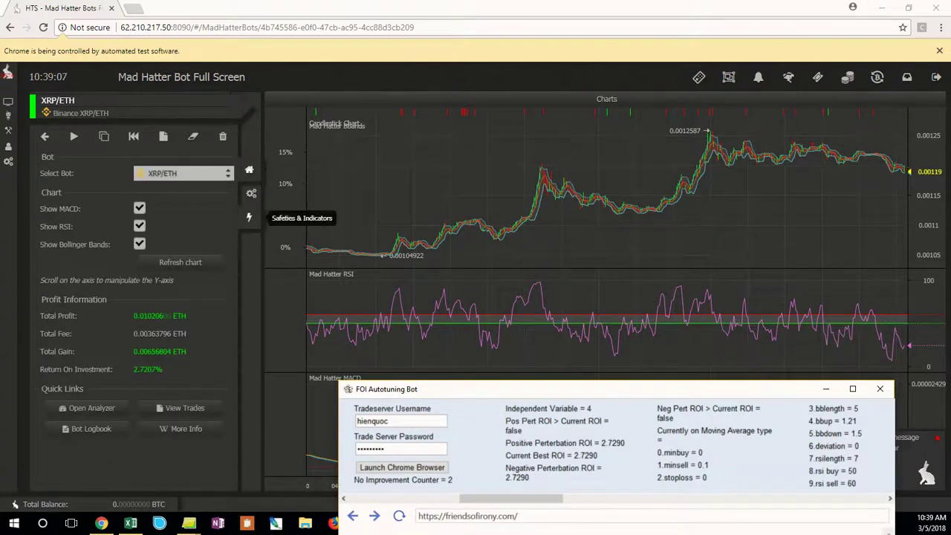
click(134, 136)
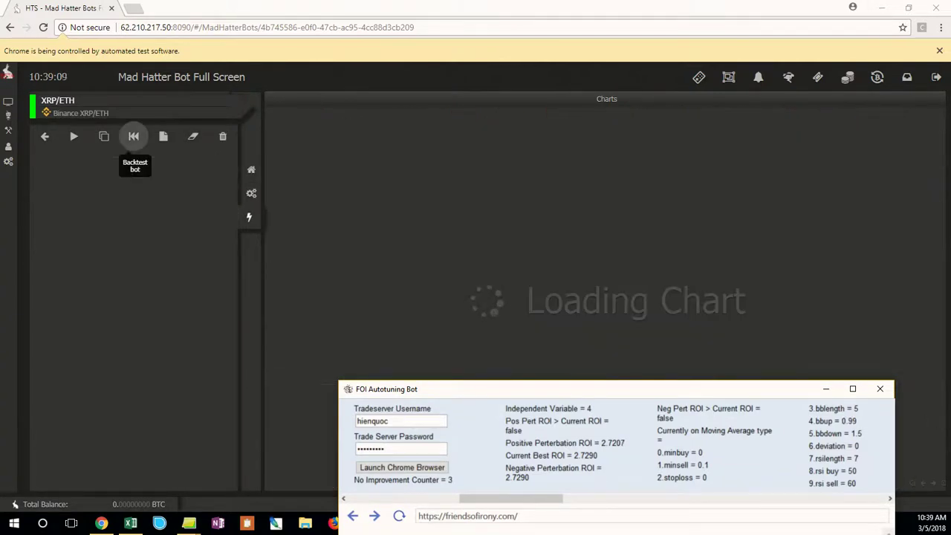
click(184, 173)
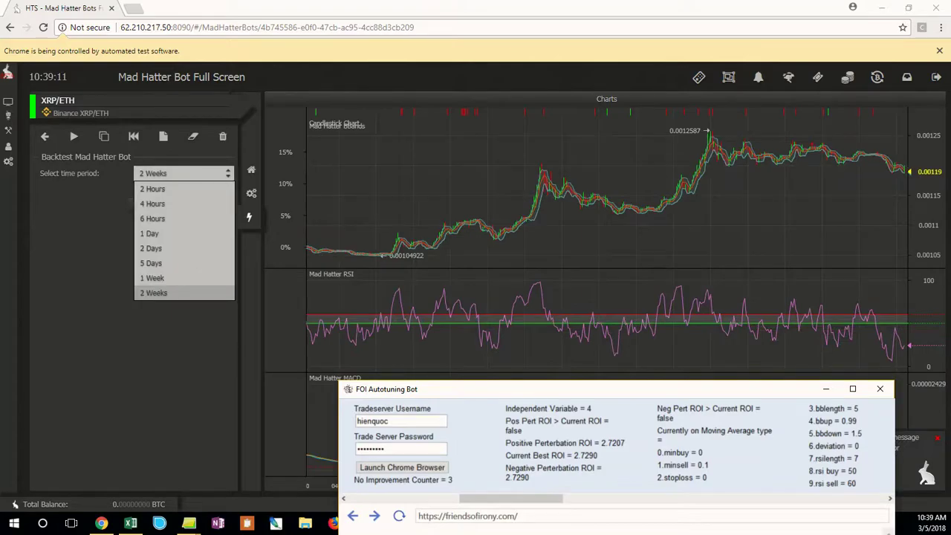